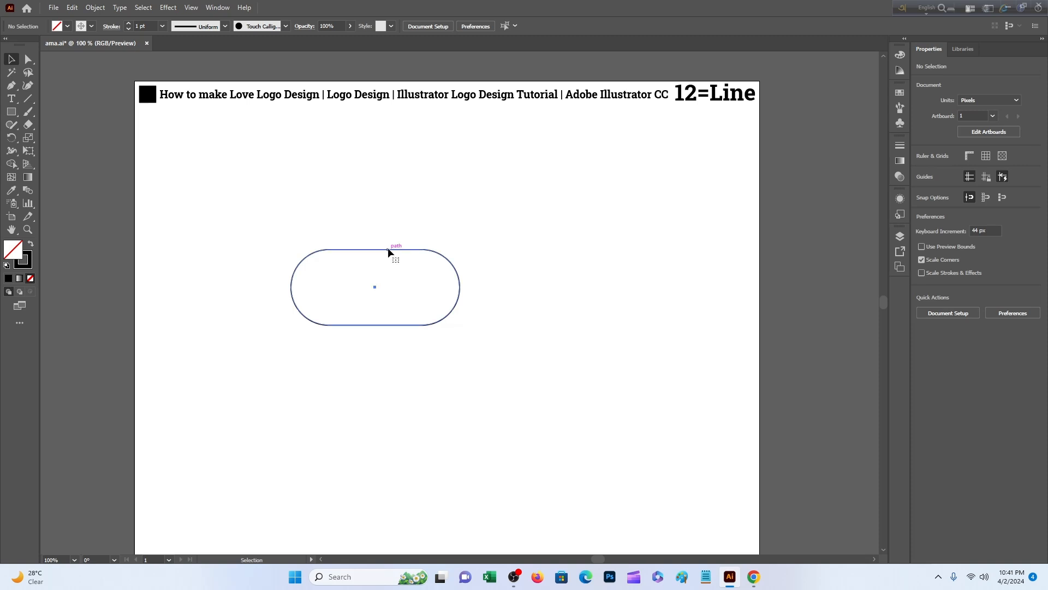
- Copy the rounded rectangle, paste it in place, and rotate the copy by 270° to form a cross
{"action": "right_click", "coordinate": [388, 247]}
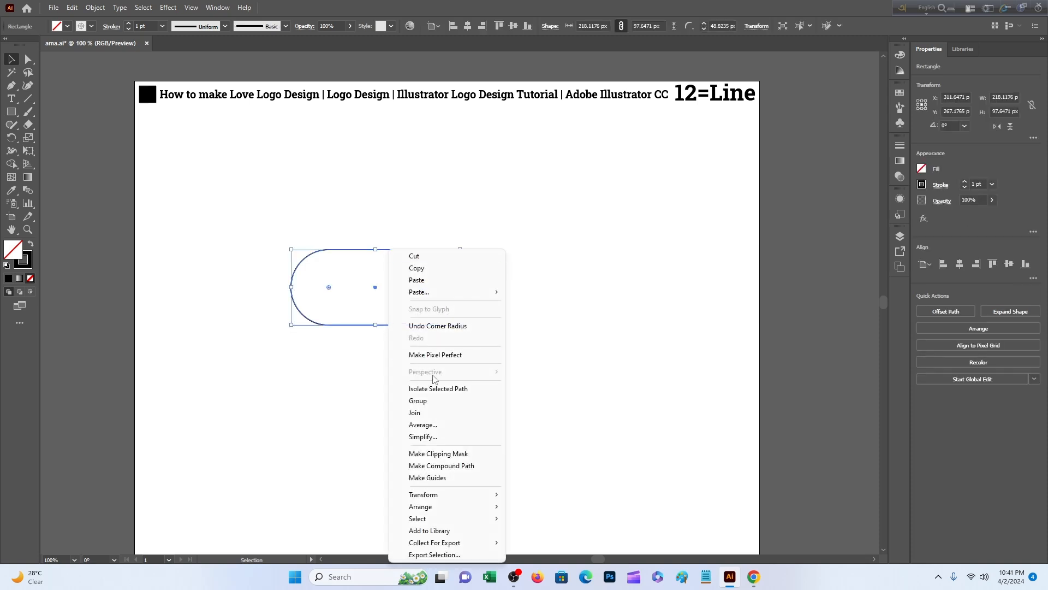
{"action": "left_click", "coordinate": [439, 267]}
{"action": "right_click", "coordinate": [454, 249]}
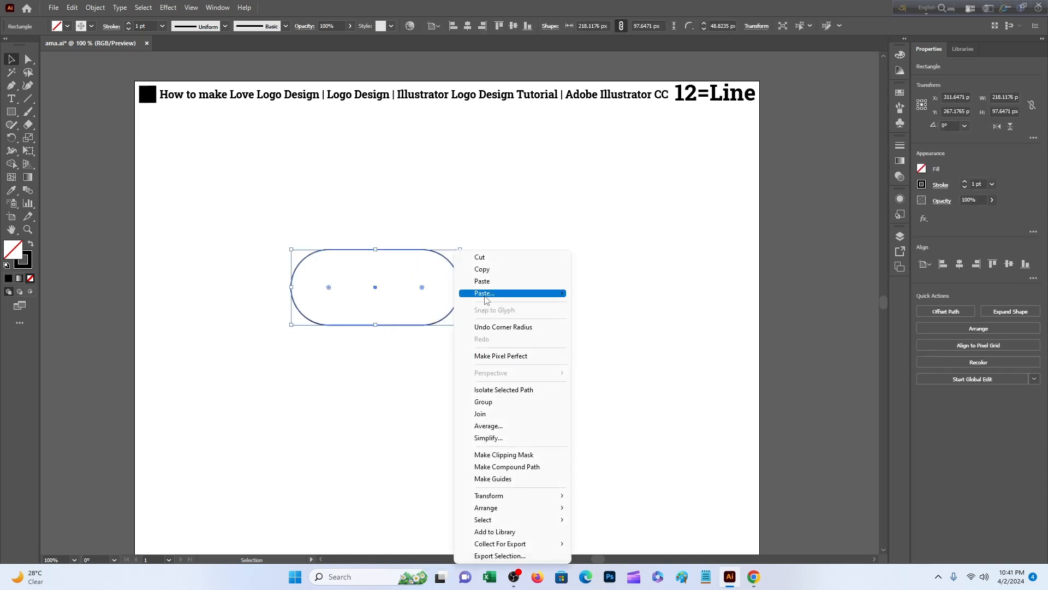
{"action": "mouse_move", "coordinate": [486, 293]}
{"action": "left_click", "coordinate": [606, 318]}
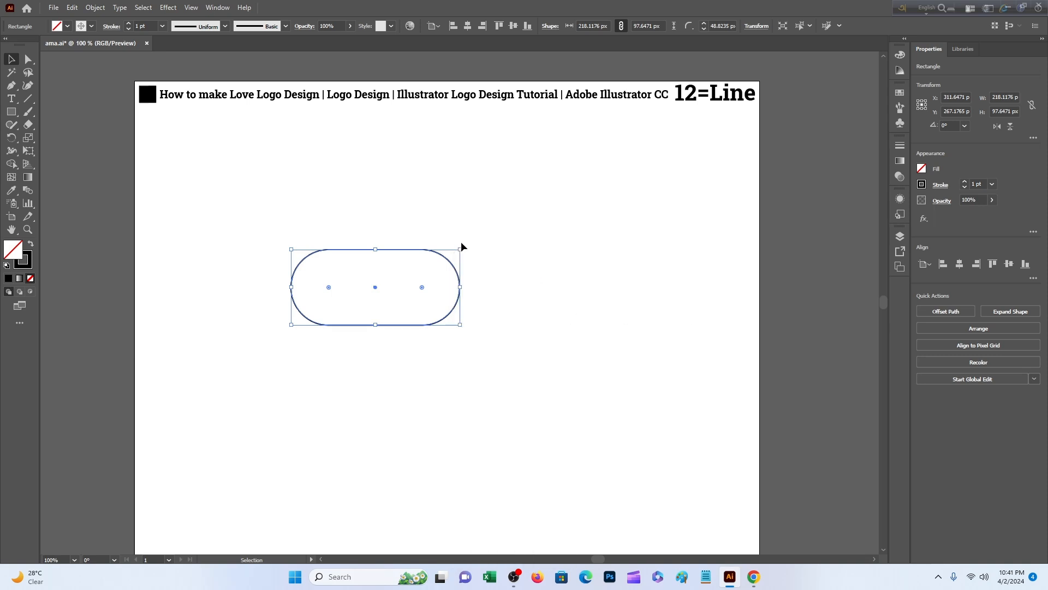
{"action": "left_click_drag", "start_coordinate": [475, 251], "coordinate": [414, 371]}
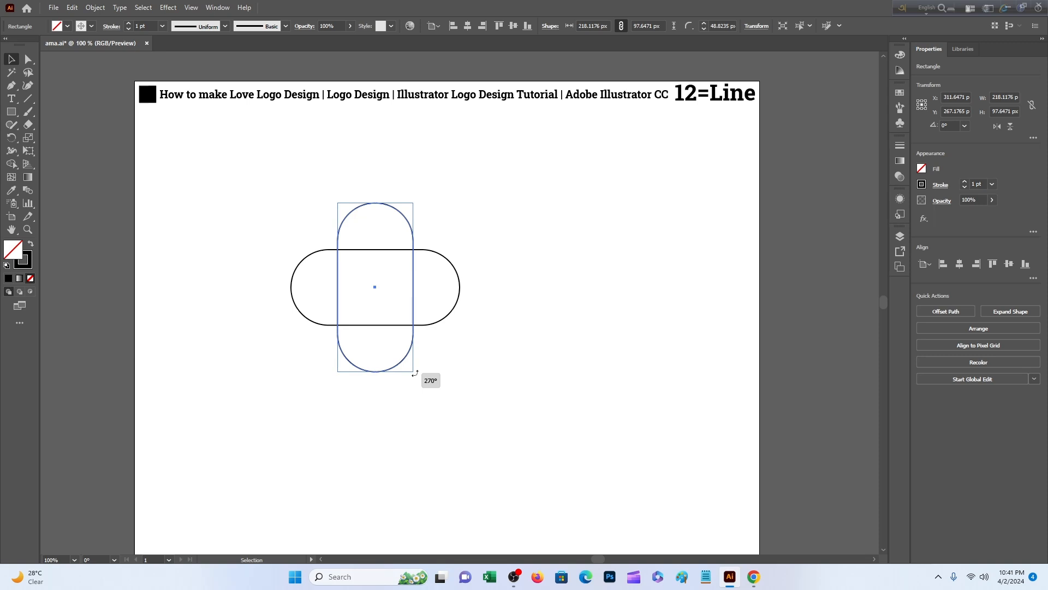
{"action": "left_click", "coordinate": [435, 237]}
- Build a heart from both shapes with Shape Builder, removing the left and bottom lobes, and rotate it point-down
{"action": "left_click_drag", "start_coordinate": [306, 169], "coordinate": [476, 335]}
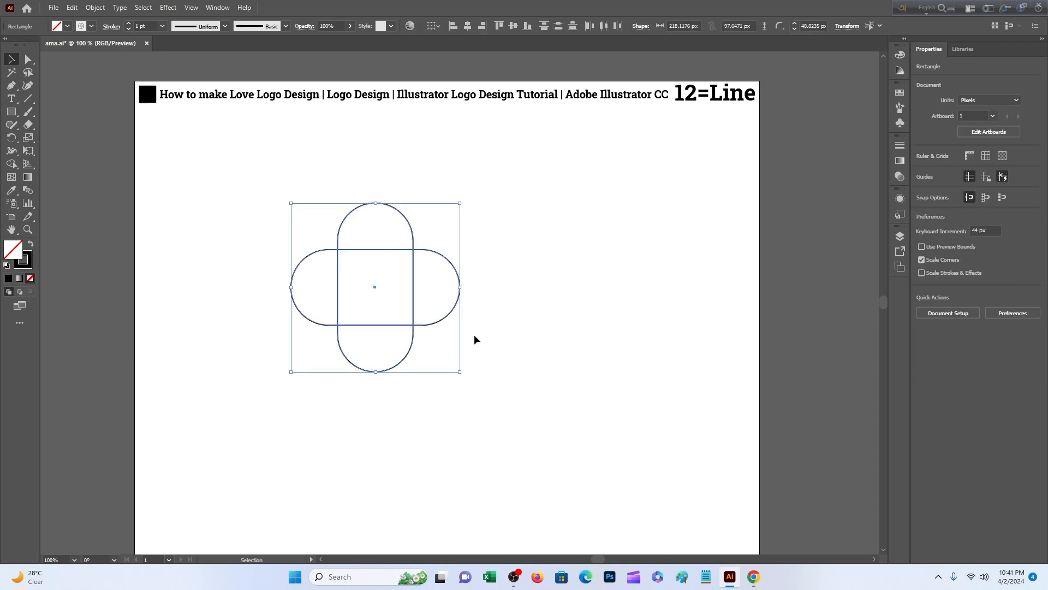
{"action": "left_click", "coordinate": [11, 164]}
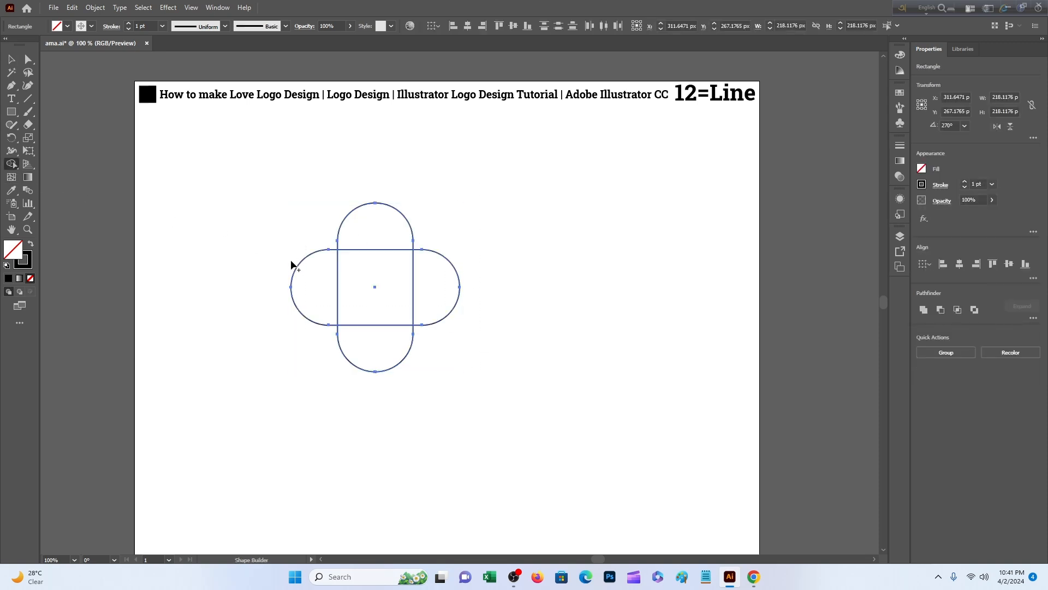
{"action": "left_click_drag", "start_coordinate": [286, 255], "coordinate": [320, 293]}
{"action": "left_click", "coordinate": [348, 350], "text": "alt"}
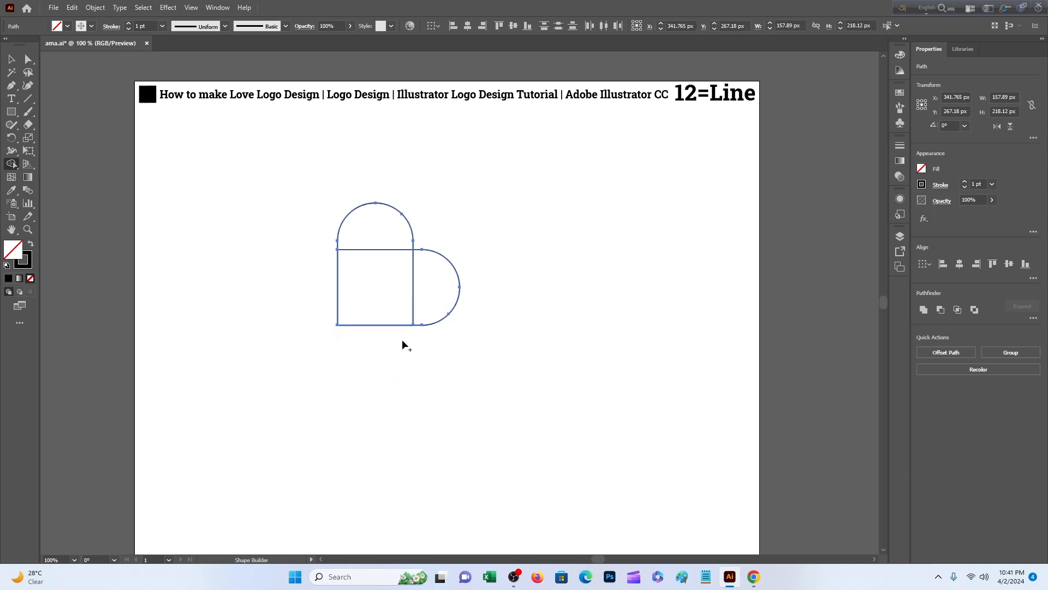
{"action": "mouse_move", "coordinate": [375, 232]}
{"action": "left_mouse_down"}
{"action": "mouse_move", "coordinate": [428, 290]}
{"action": "mouse_move", "coordinate": [375, 259]}
{"action": "left_mouse_up"}
{"action": "key", "text": "v"}
{"action": "left_click_drag", "start_coordinate": [461, 200], "coordinate": [392, 115]}
- Draw a straight line through the heart's notch and bottom tip, extending past both ends of the heart
{"action": "left_click_drag", "start_coordinate": [391, 116], "coordinate": [440, 474]}
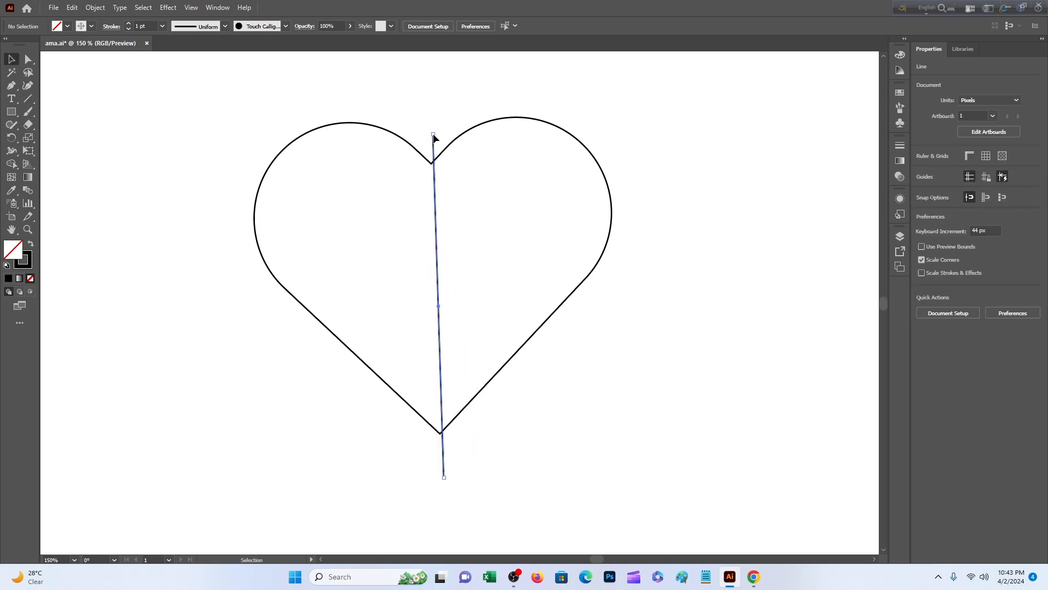
{"action": "key", "text": "v"}
{"action": "left_click_drag", "start_coordinate": [431, 132], "coordinate": [430, 127]}
{"action": "left_click", "coordinate": [424, 227]}
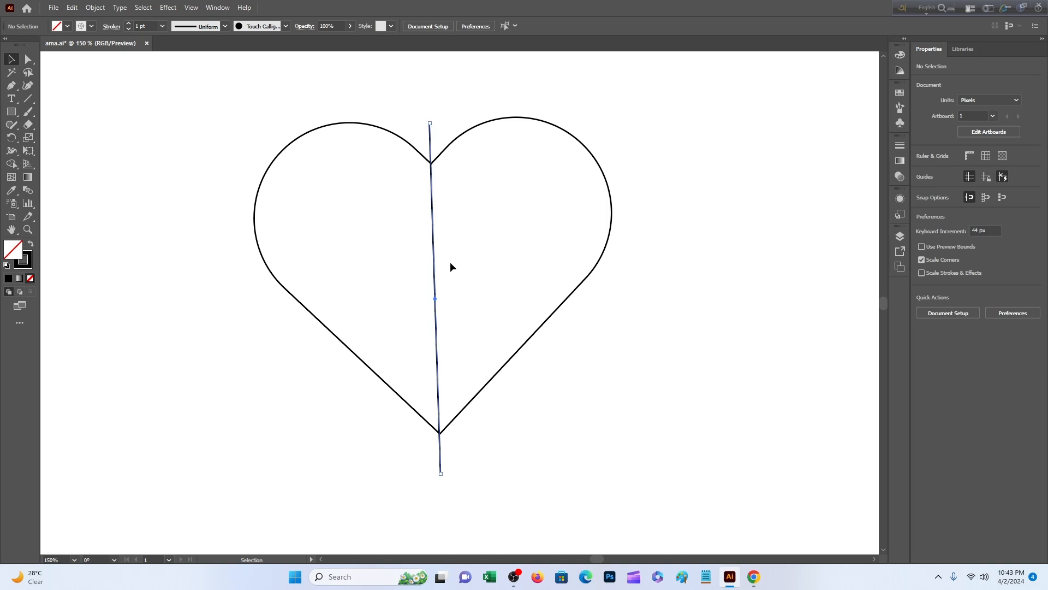
- Duplicate the line slightly to the right and repeat the copy until twelve evenly spaced lines cover the heart's right half
{"action": "left_click", "coordinate": [435, 263]}
{"action": "left_click_drag", "start_coordinate": [436, 264], "coordinate": [450, 262]}
{"action": "left_click", "coordinate": [385, 250]}
{"action": "key", "text": "ctrl+d"}
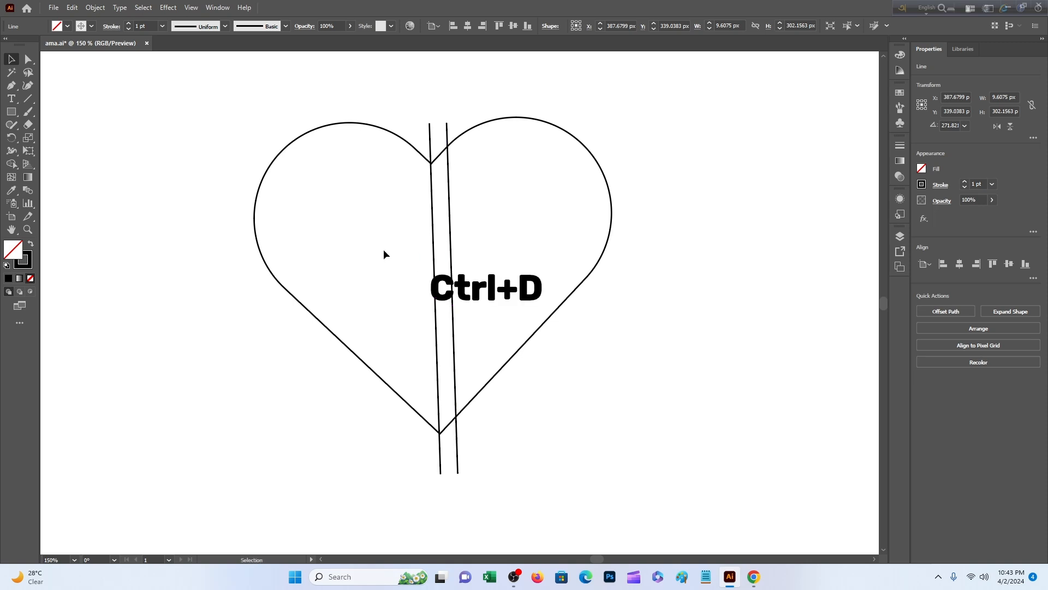
{"action": "left_click", "coordinate": [448, 253]}
{"action": "key", "text": "ctrl+d"}
{"action": "key", "text": "ctrl+d"}
{"action": "key", "text": "ctrl+d"}
{"action": "key", "text": "ctrl+d"}
{"action": "key", "text": "ctrl+d"}
{"action": "key", "text": "ctrl+d"}
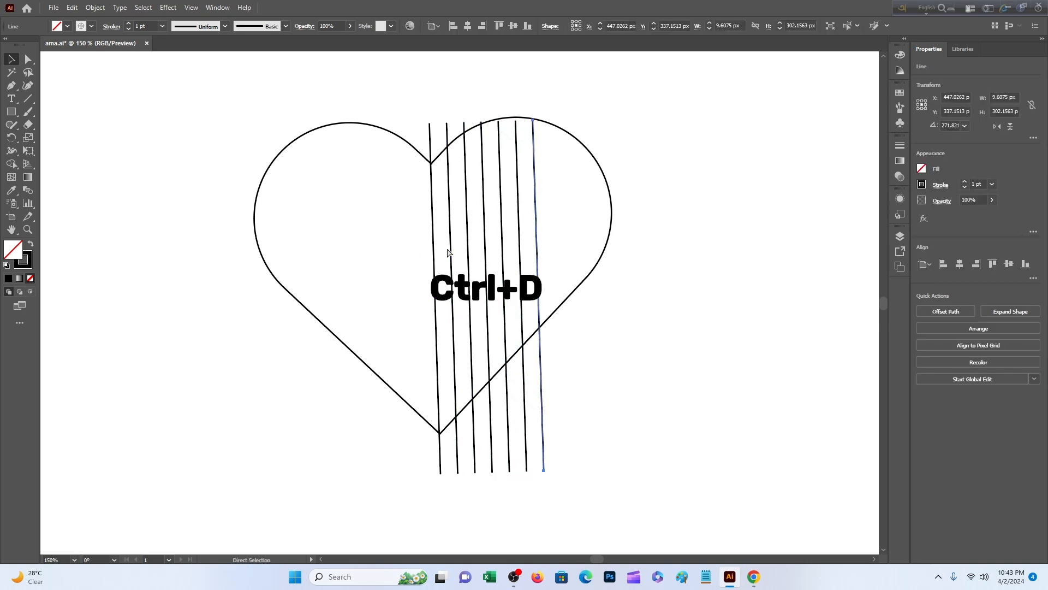
{"action": "key", "text": "ctrl+d"}
{"action": "key", "text": "ctrl+d"}
{"action": "key", "text": "ctrl+d"}
{"action": "key", "text": "ctrl+d"}
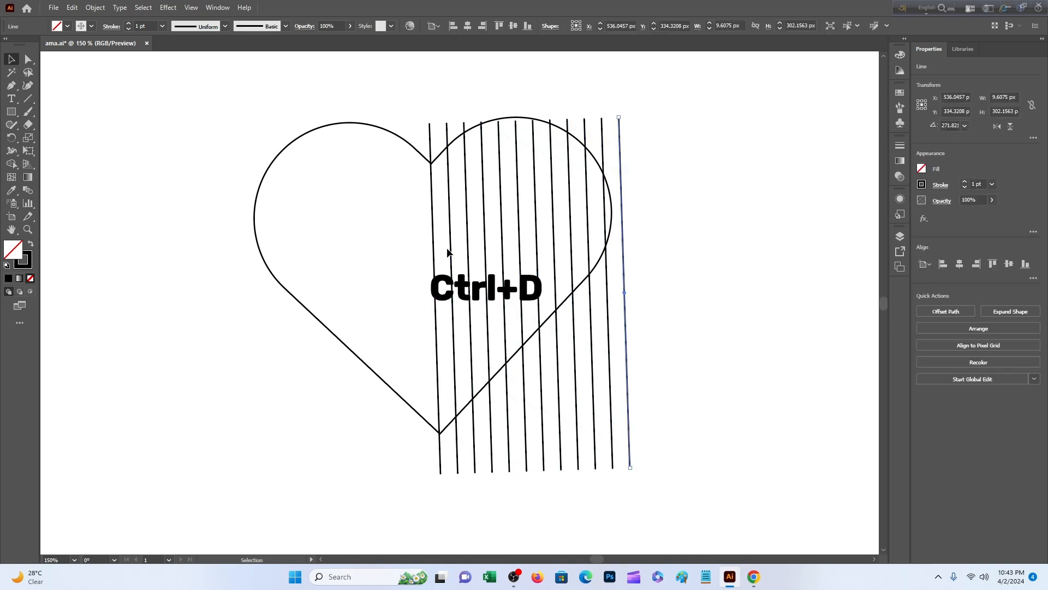
{"action": "left_click", "coordinate": [389, 106]}
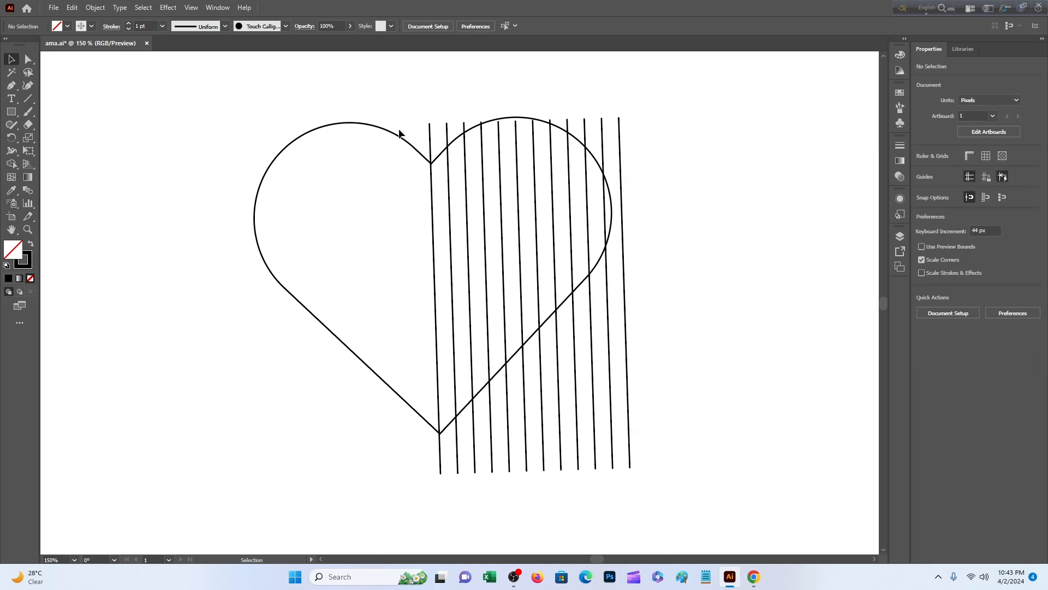
- Move the heart left, clear of the lines, and align the tops of all twelve lines
{"action": "left_click_drag", "start_coordinate": [408, 147], "coordinate": [194, 180]}
{"action": "left_click_drag", "start_coordinate": [423, 104], "coordinate": [655, 148]}
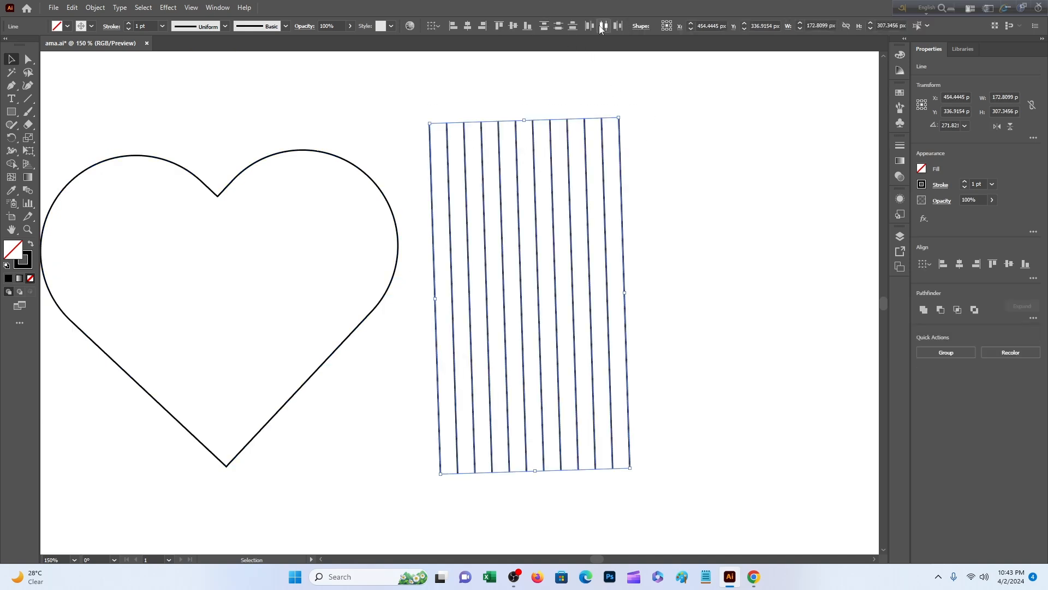
{"action": "left_click", "coordinate": [499, 25]}
{"action": "left_click", "coordinate": [544, 197]}
- Paste a grouped copy of the four rightmost lines in place and move it to the right of the line set
{"action": "left_click_drag", "start_coordinate": [562, 108], "coordinate": [635, 140]}
{"action": "right_click", "coordinate": [610, 140]}
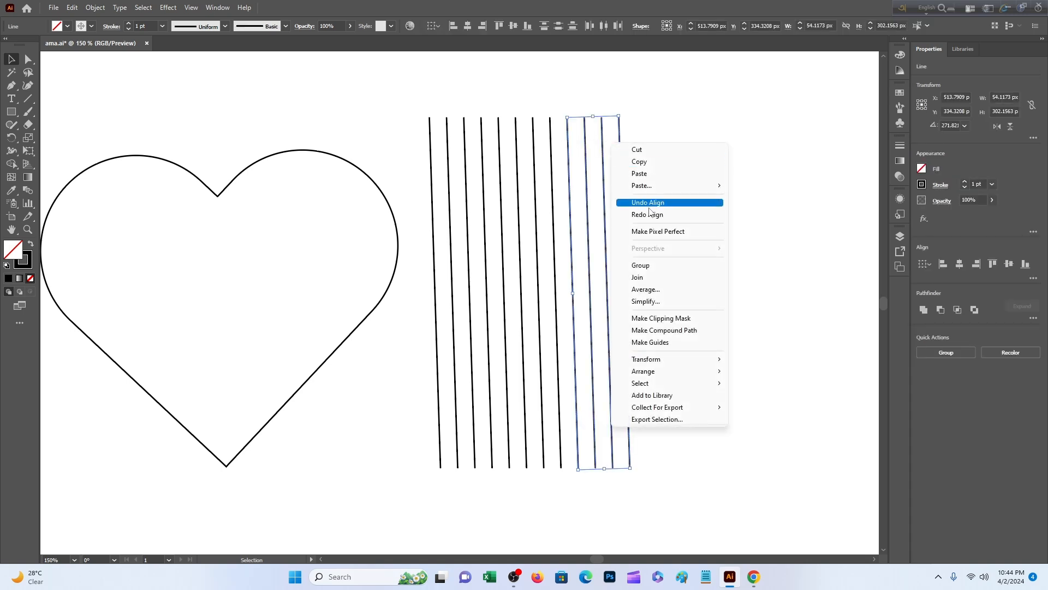
{"action": "left_click", "coordinate": [641, 163]}
{"action": "right_click", "coordinate": [602, 168]}
{"action": "mouse_move", "coordinate": [643, 212]}
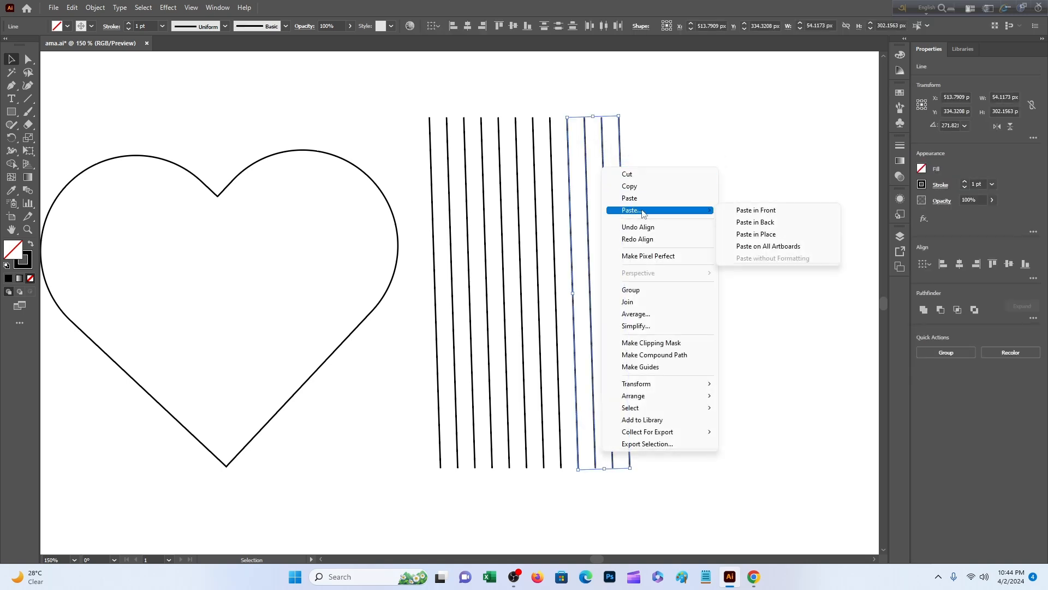
{"action": "left_click", "coordinate": [756, 234]}
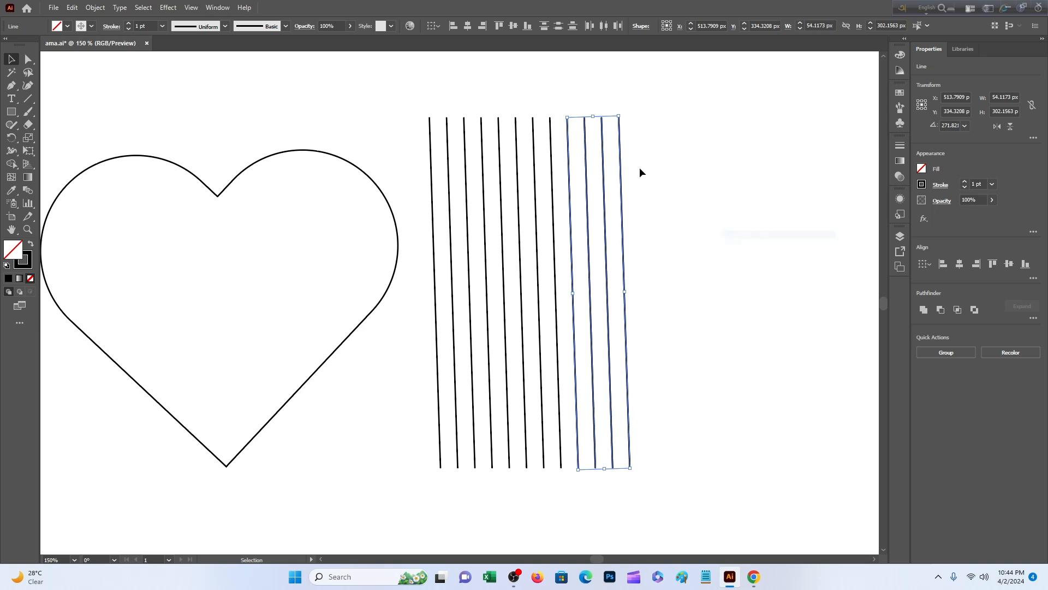
{"action": "left_click_drag", "start_coordinate": [605, 176], "coordinate": [756, 185]}
- Group the twelve lines and move the group onto the middle of the heart
{"action": "right_click", "coordinate": [609, 160]}
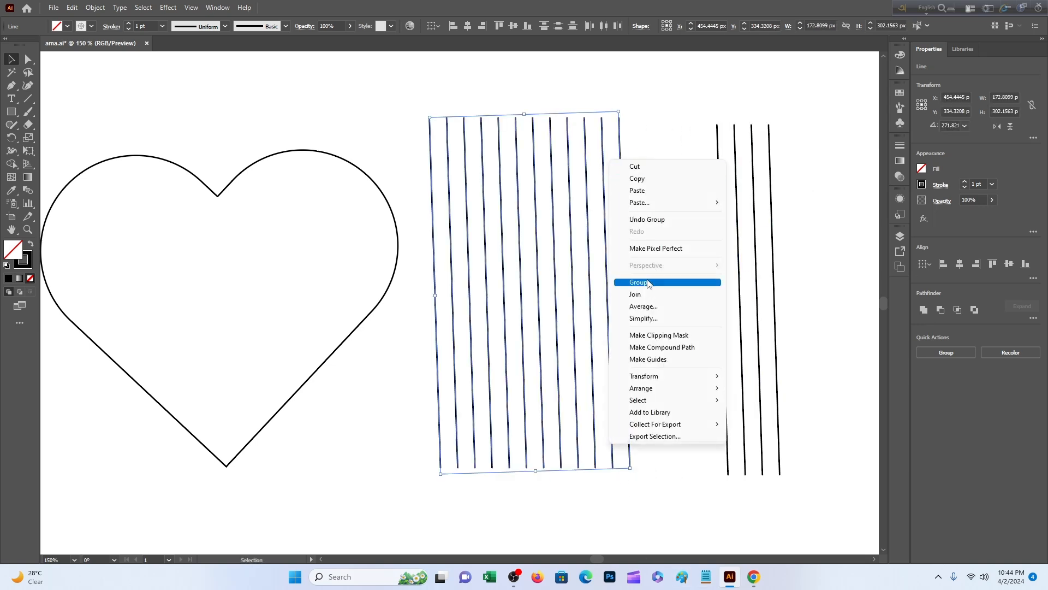
{"action": "left_click", "coordinate": [655, 282]}
{"action": "left_click_drag", "start_coordinate": [571, 230], "coordinate": [290, 235]}
{"action": "left_click_drag", "start_coordinate": [602, 213], "coordinate": [769, 213]}
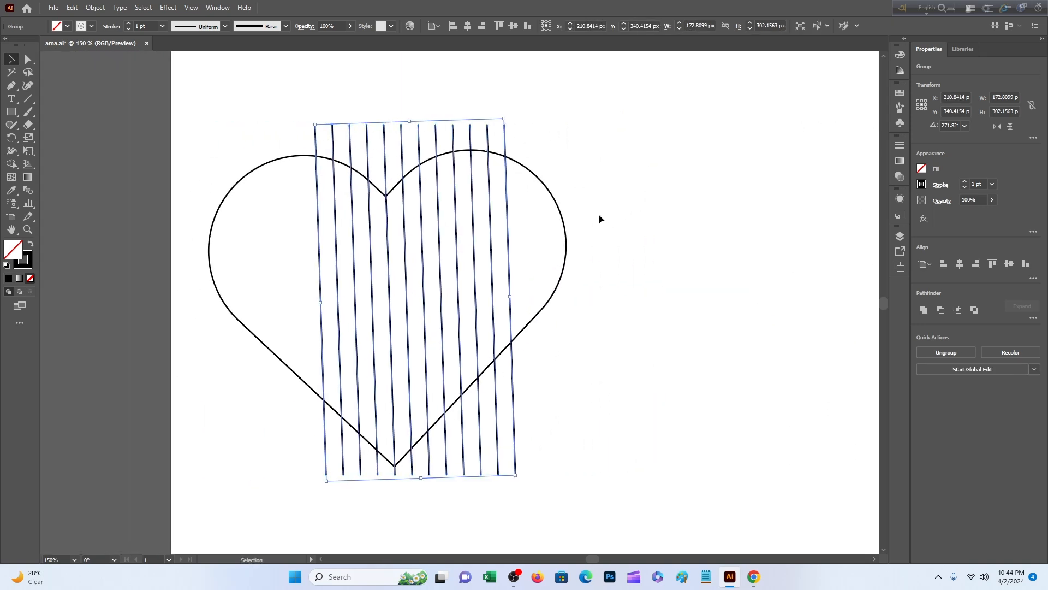
- Examine how the grouped lines sit against the heart's notch and outline
{"action": "scroll", "coordinate": [489, 192], "scroll_direction": "up", "scroll_amount": 2}
{"action": "key", "text": "a"}
{"action": "key", "text": "ctrl+equal"}
{"action": "key", "text": "ctrl+equal"}
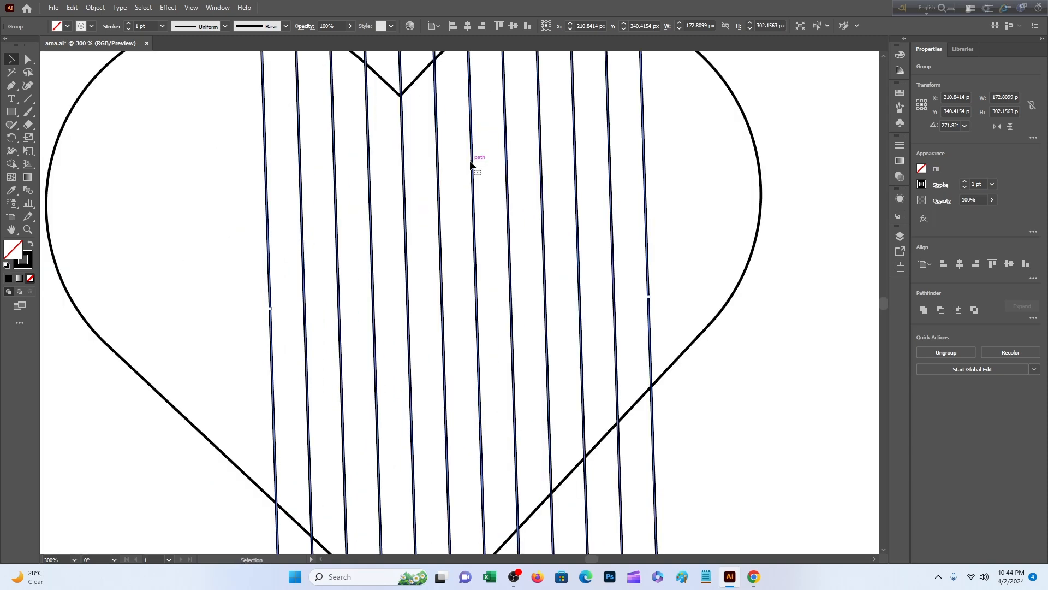
{"action": "key", "text": "ctrl+minus"}
{"action": "key", "text": "ctrl+minus"}
{"action": "key", "text": "ctrl+minus"}
{"action": "key", "text": "v"}
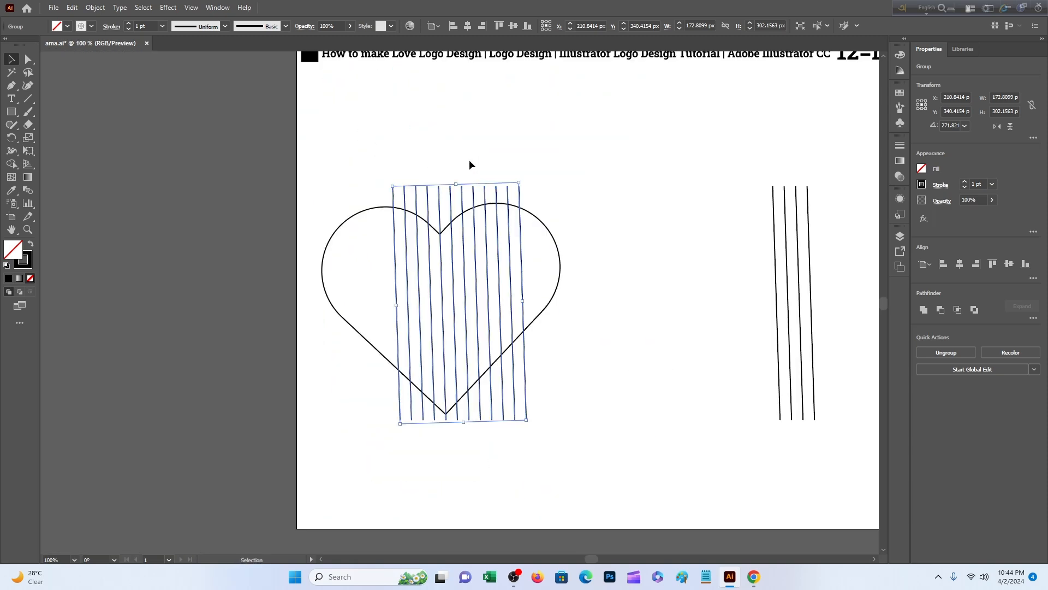
{"action": "left_click_drag", "start_coordinate": [520, 281], "coordinate": [463, 288]}
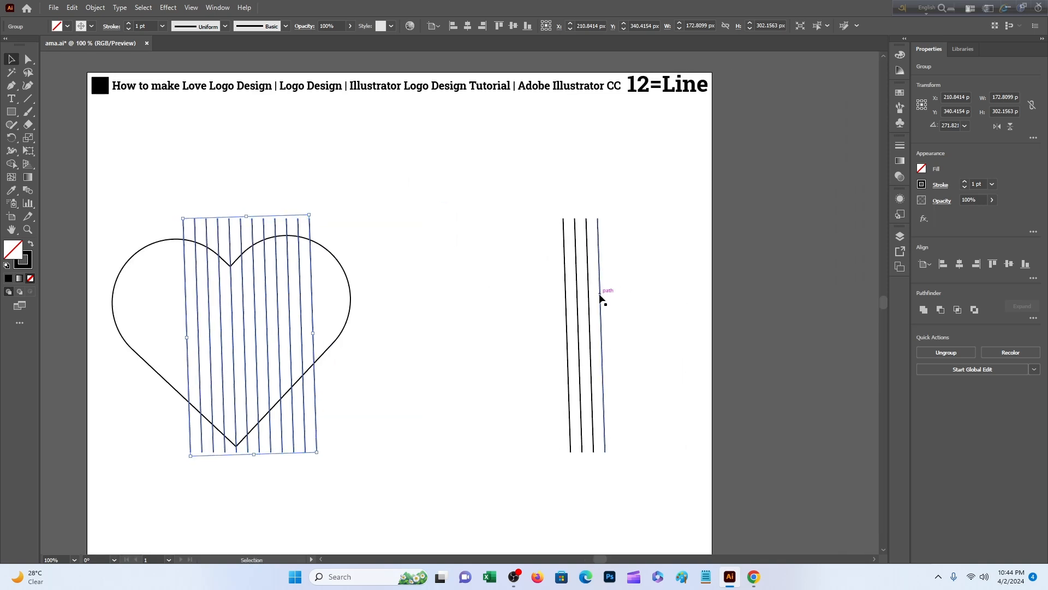
- Move the four-line group to the artboard's right edge and rotate it until its lines are vertical
{"action": "left_click_drag", "start_coordinate": [601, 298], "coordinate": [705, 296]}
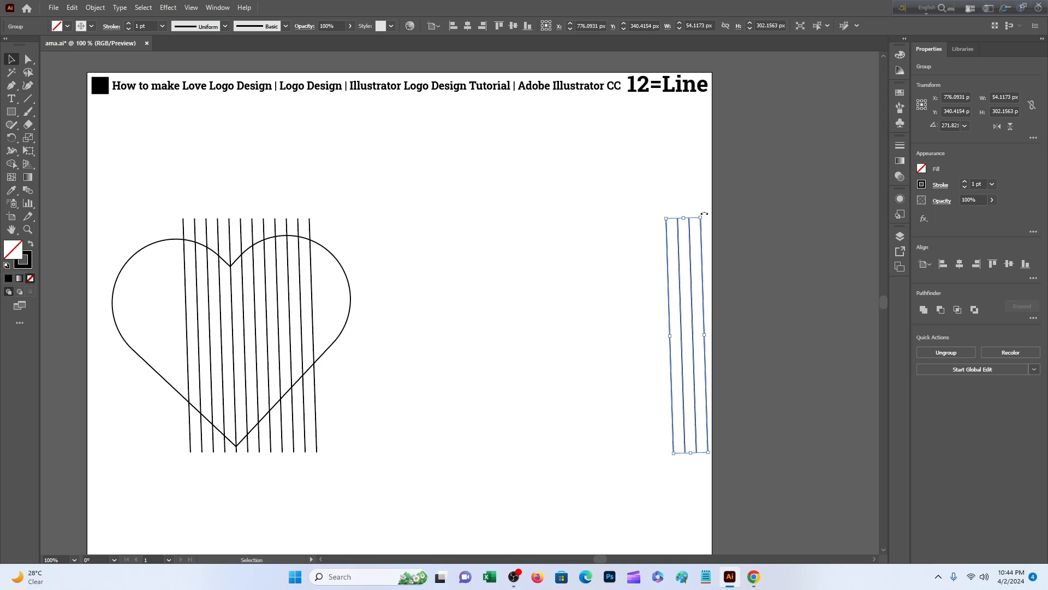
{"action": "left_click_drag", "start_coordinate": [704, 214], "coordinate": [726, 216]}
{"action": "left_click", "coordinate": [638, 247]}
{"action": "scroll", "coordinate": [620, 256], "scroll_direction": "down", "scroll_amount": 2}
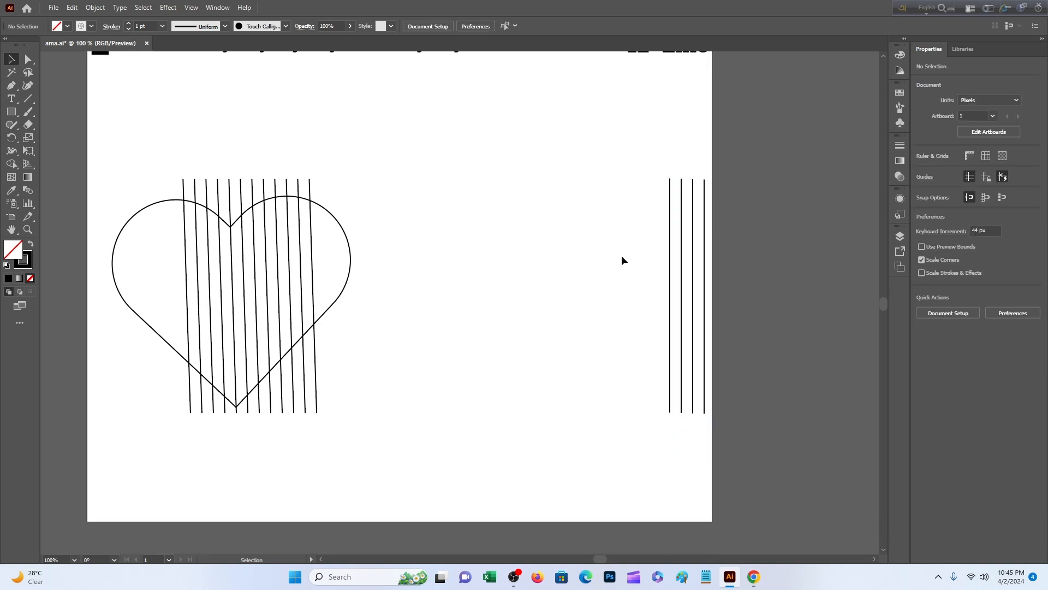
- Rotate the twelve-line group over the heart until its lines are vertical
{"action": "scroll", "coordinate": [620, 260], "scroll_direction": "up", "scroll_amount": 2}
{"action": "scroll", "coordinate": [600, 260], "scroll_direction": "left", "scroll_amount": 2}
{"action": "left_click", "coordinate": [382, 215]}
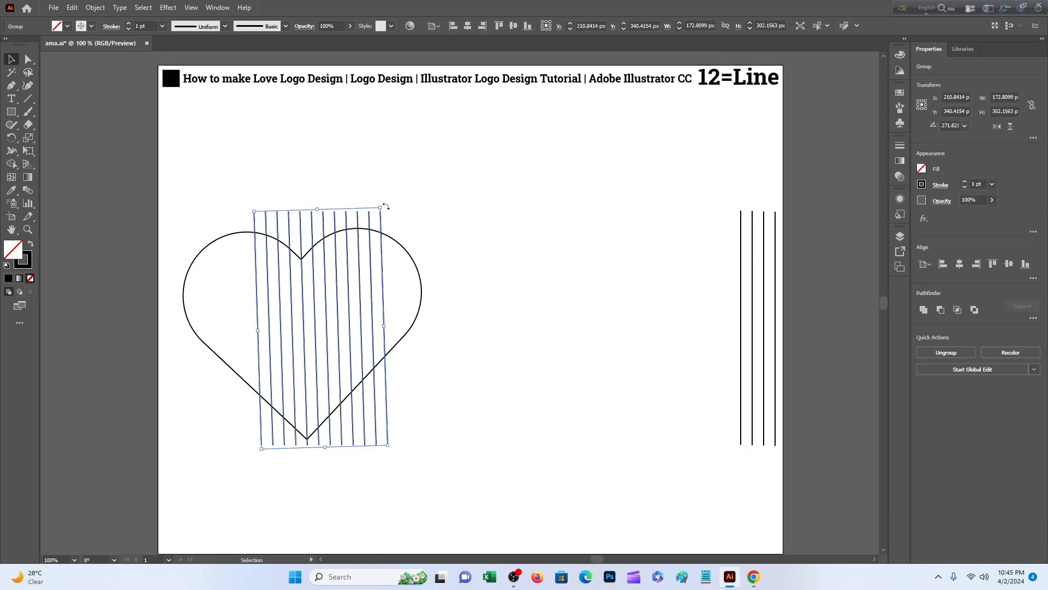
{"action": "left_click_drag", "start_coordinate": [386, 206], "coordinate": [408, 212]}
{"action": "left_click", "coordinate": [409, 229]}
- Move the heart to the right and enlarge the twelve-line group proportionally from its centre
{"action": "left_click_drag", "start_coordinate": [413, 257], "coordinate": [564, 266]}
{"action": "left_click", "coordinate": [444, 222]}
{"action": "left_click_drag", "start_coordinate": [385, 221], "coordinate": [679, 116]}
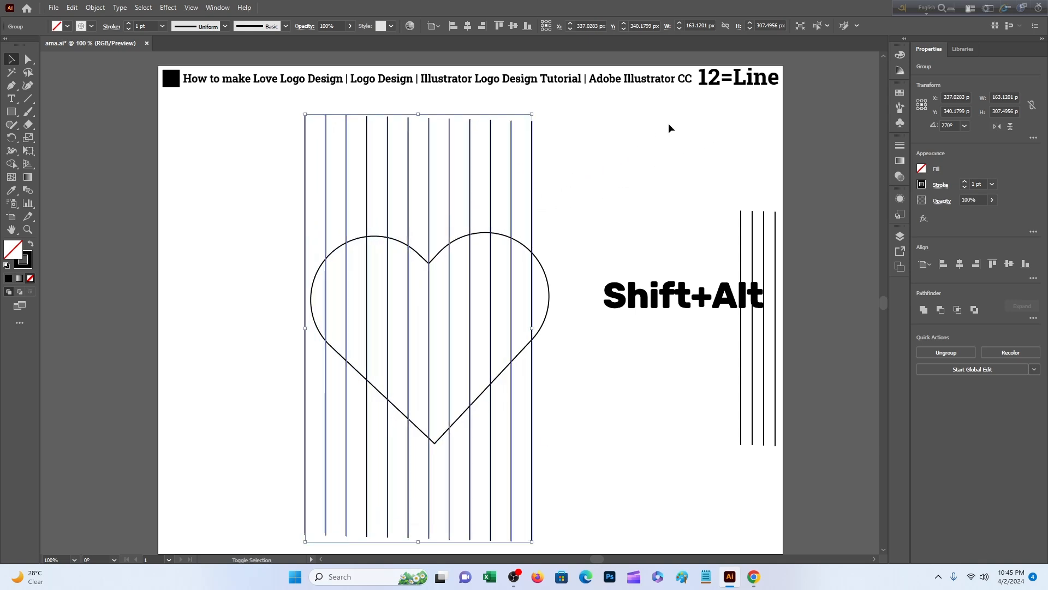
{"action": "scroll", "coordinate": [545, 271], "scroll_direction": "down", "scroll_amount": 1}
{"action": "scroll", "coordinate": [546, 270], "scroll_direction": "down", "scroll_amount": 1}
- Reposition the twelve-line group over the heart and resize it to about 436 px tall, matching its outer lines to the heart's sides
{"action": "left_click_drag", "start_coordinate": [530, 278], "coordinate": [544, 280]}
{"action": "left_click_drag", "start_coordinate": [435, 90], "coordinate": [436, 178]}
{"action": "scroll", "coordinate": [458, 276], "scroll_direction": "down", "scroll_amount": 4}
{"action": "left_click_drag", "start_coordinate": [443, 268], "coordinate": [441, 231]}
{"action": "scroll", "coordinate": [458, 229], "scroll_direction": "up", "scroll_amount": 3}
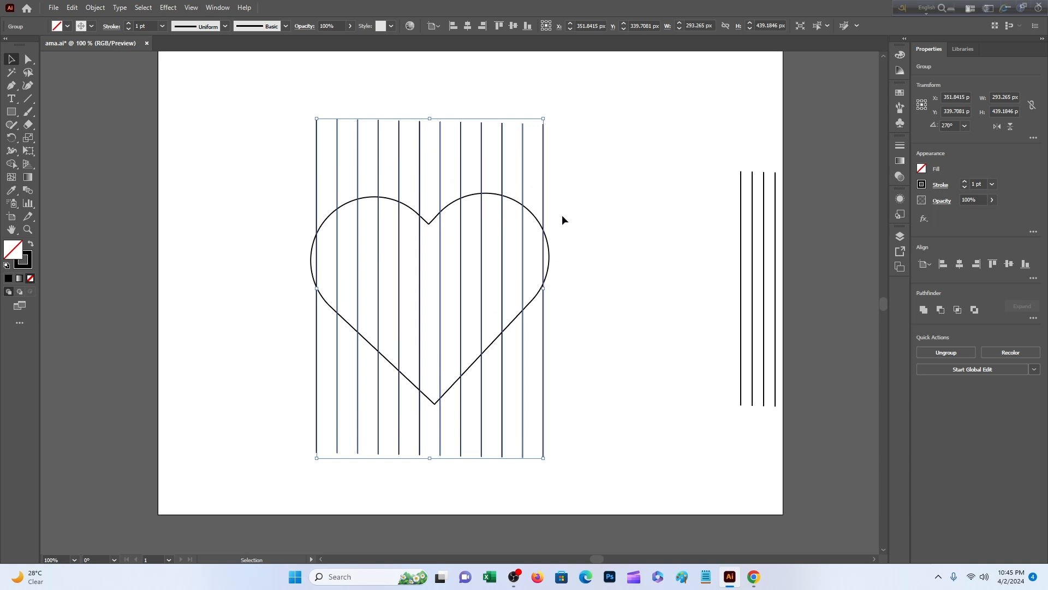
{"action": "left_click_drag", "start_coordinate": [543, 118], "coordinate": [555, 112]}
{"action": "left_click", "coordinate": [586, 207]}
{"action": "scroll", "coordinate": [584, 215], "scroll_direction": "down", "scroll_amount": 2}
- Rotate the heart slightly so both lobes are level and its tip points straight down
{"action": "left_click", "coordinate": [545, 224]}
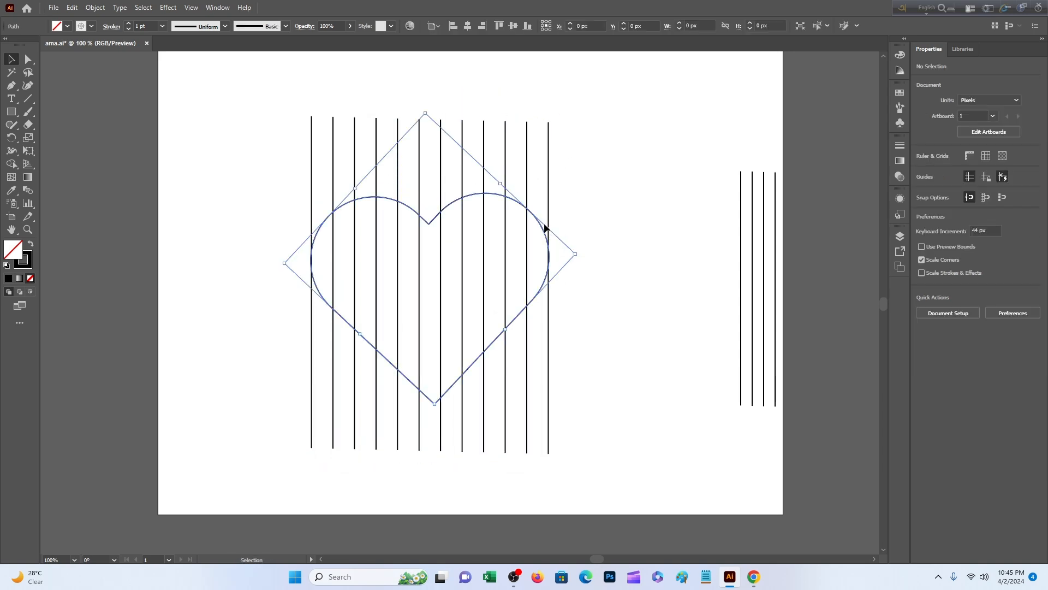
{"action": "left_click_drag", "start_coordinate": [581, 256], "coordinate": [579, 261]}
{"action": "left_click", "coordinate": [597, 260]}
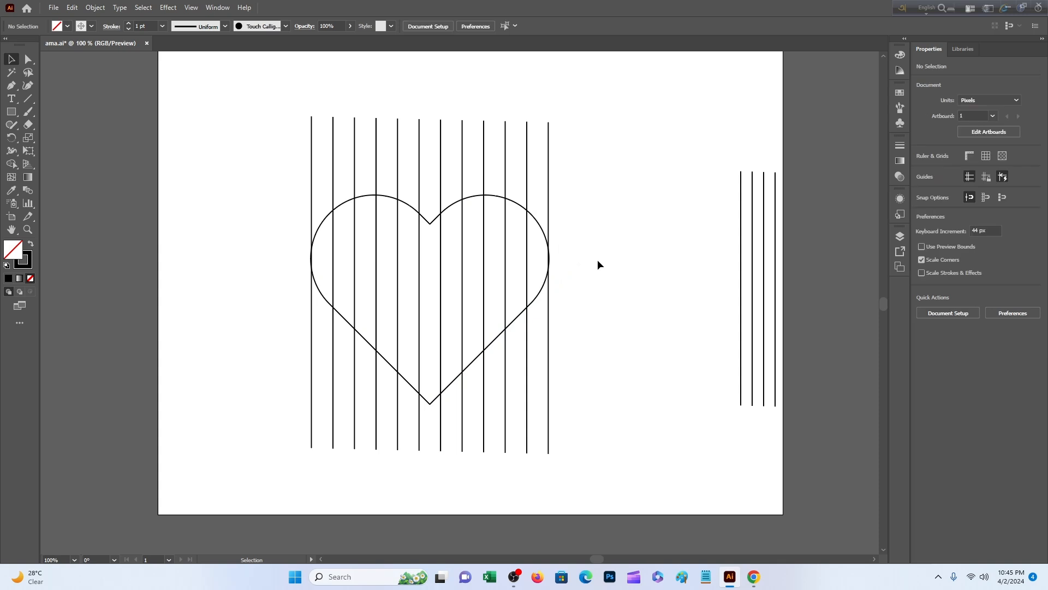
- Align the heart and the twelve-line group to each other's vertical centres
{"action": "scroll", "coordinate": [597, 258], "scroll_direction": "up", "scroll_amount": 1}
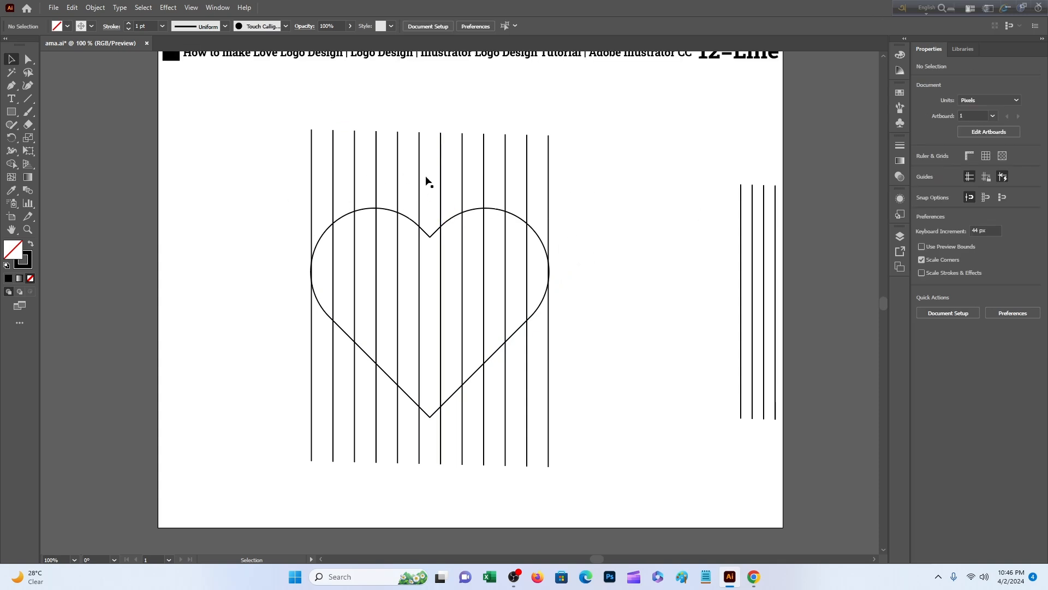
{"action": "left_click_drag", "start_coordinate": [272, 152], "coordinate": [553, 252]}
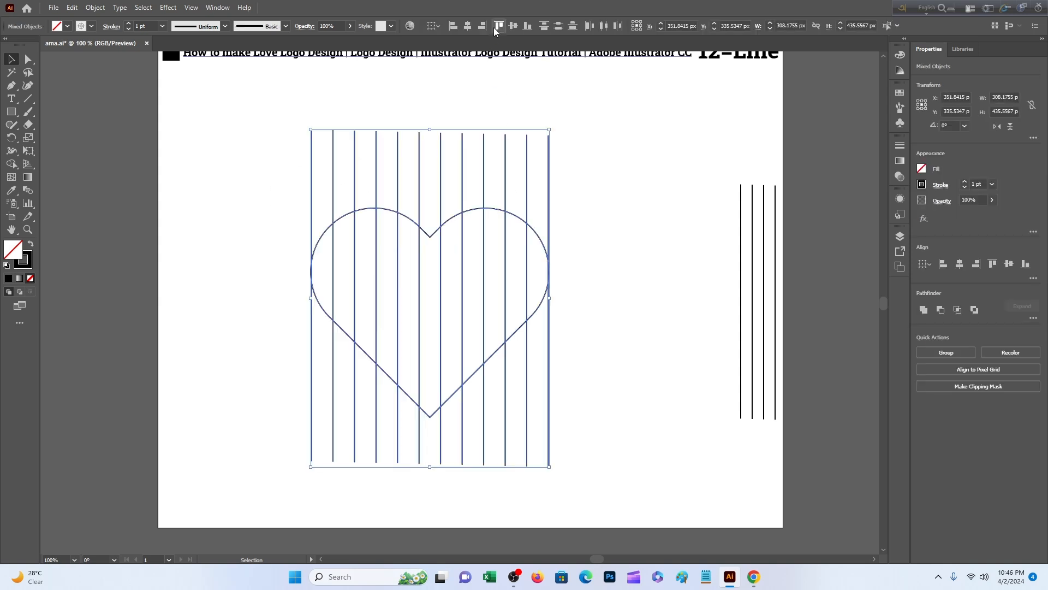
{"action": "left_click", "coordinate": [514, 28]}
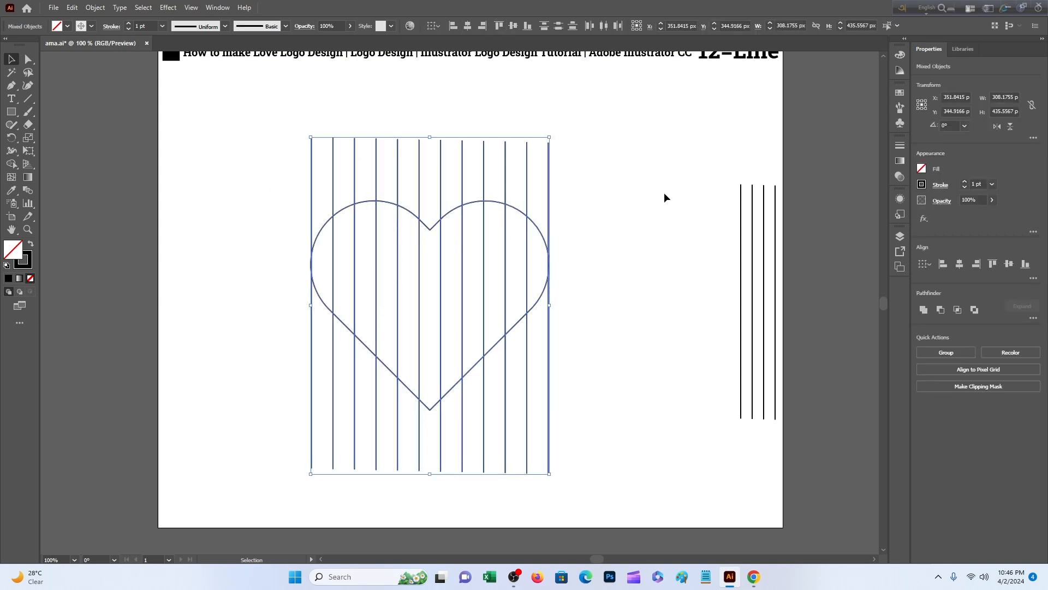
{"action": "left_click", "coordinate": [692, 239]}
{"action": "scroll", "coordinate": [613, 241], "scroll_direction": "down", "scroll_amount": 1}
{"action": "scroll", "coordinate": [613, 240], "scroll_direction": "up", "scroll_amount": 1}
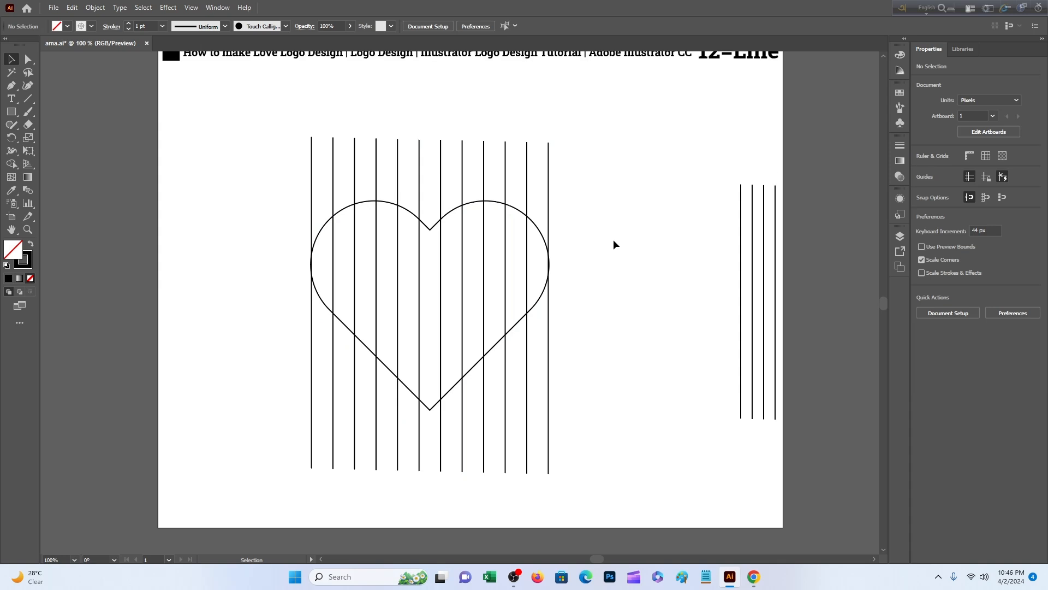
- Offset the heart path outward by 27 px with mitered joins to create a larger surrounding heart
{"action": "left_click", "coordinate": [361, 203]}
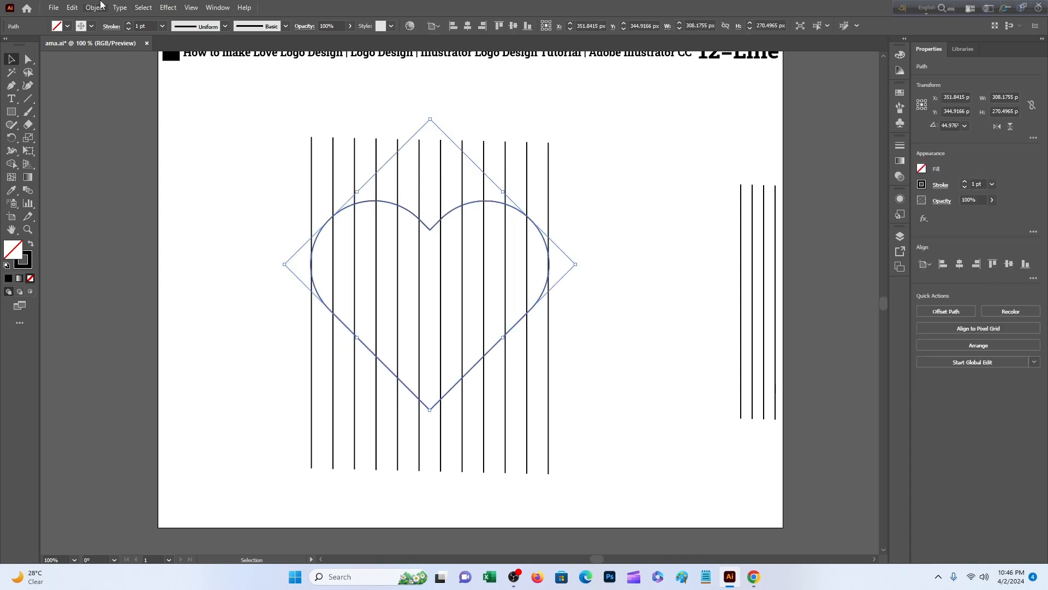
{"action": "left_click", "coordinate": [96, 7]}
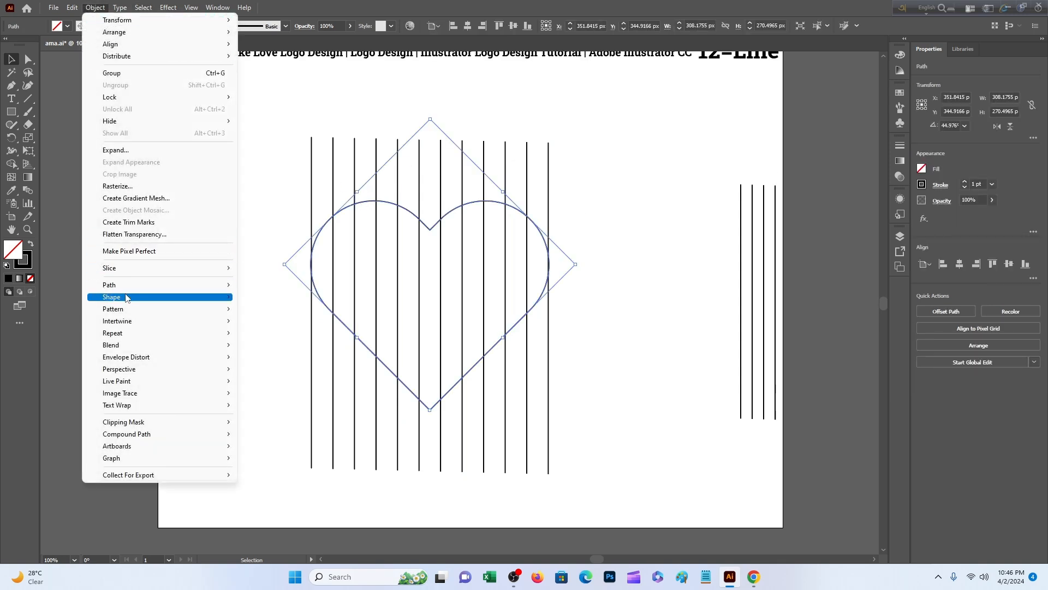
{"action": "mouse_move", "coordinate": [164, 285]}
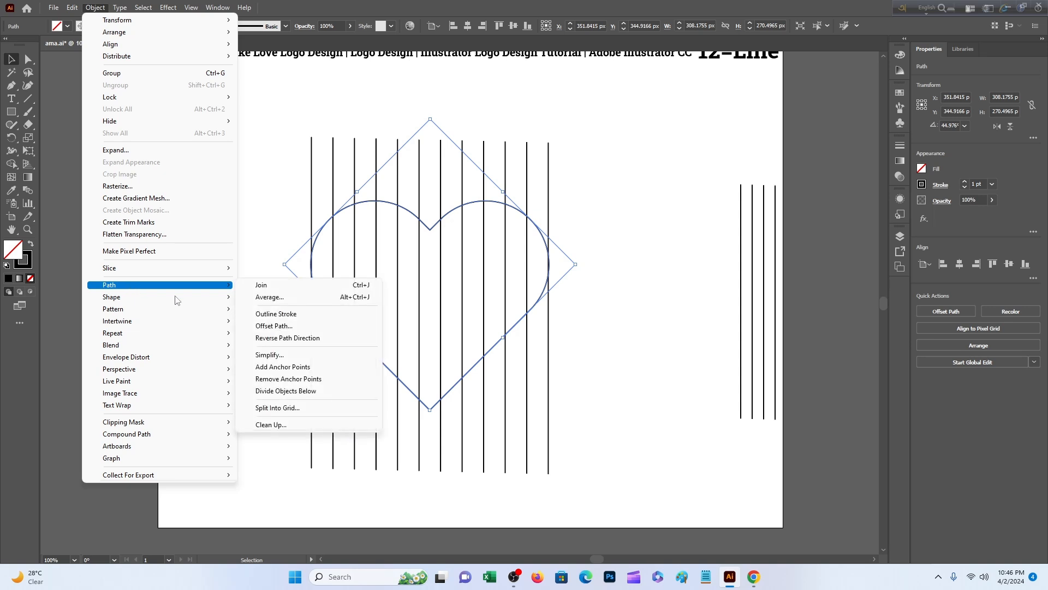
{"action": "left_click", "coordinate": [271, 326]}
{"action": "left_click", "coordinate": [795, 280]}
{"action": "key", "text": "Up"}
{"action": "key", "text": "Up"}
{"action": "key", "text": "Up"}
{"action": "key", "text": "Up"}
{"action": "key", "text": "Up"}
{"action": "key", "text": "Up"}
{"action": "key", "text": "Up"}
{"action": "key", "text": "Up"}
{"action": "key", "text": "Up"}
{"action": "key", "text": "Up"}
{"action": "key", "text": "Up"}
{"action": "key", "text": "Up"}
{"action": "key", "text": "Up"}
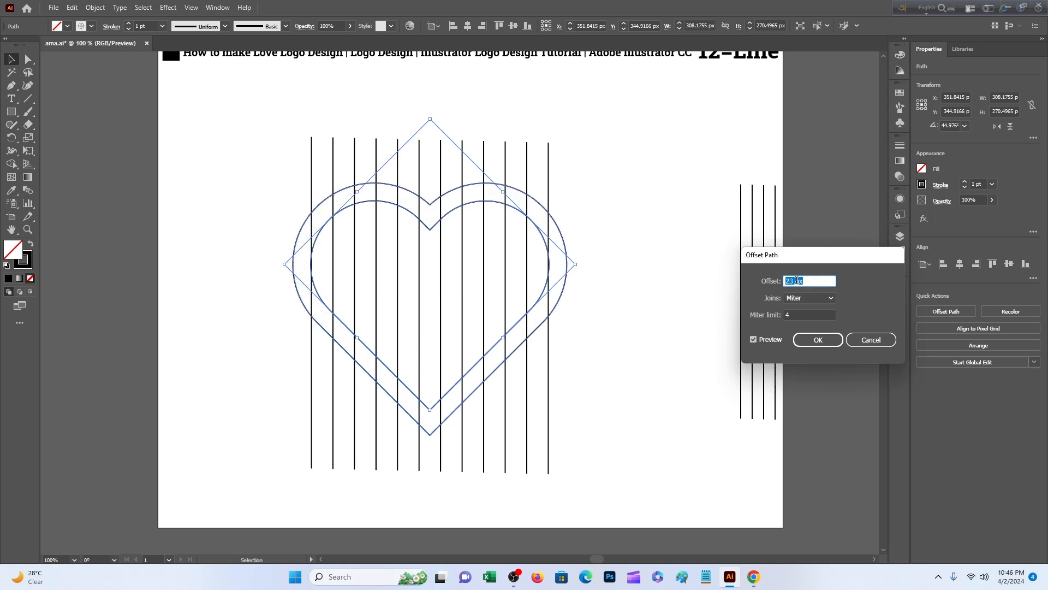
{"action": "key", "text": "Up"}
{"action": "key", "text": "Up"}
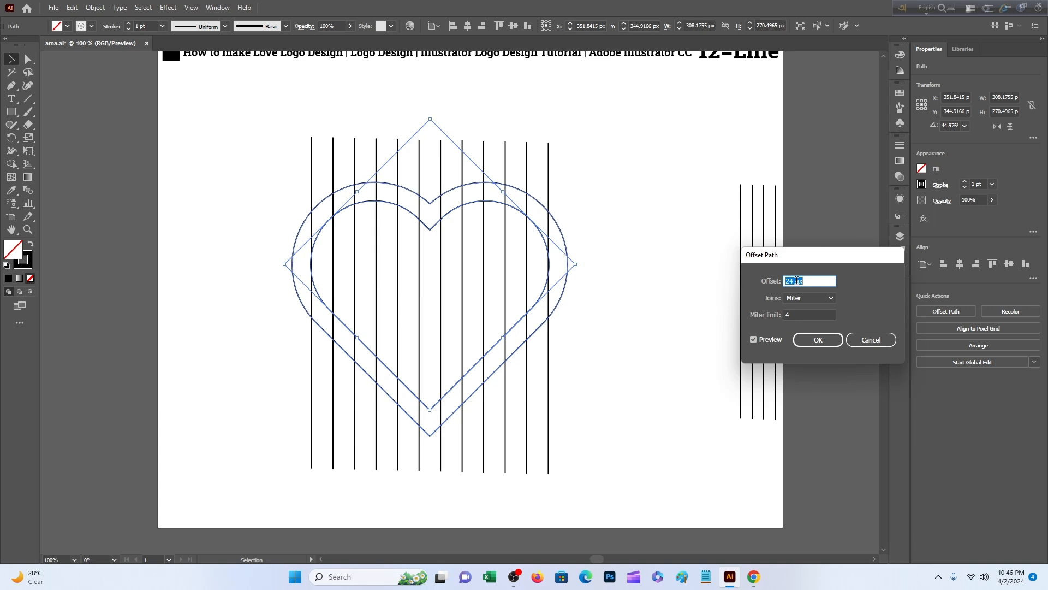
{"action": "key", "text": "Up"}
{"action": "key", "text": "Up"}
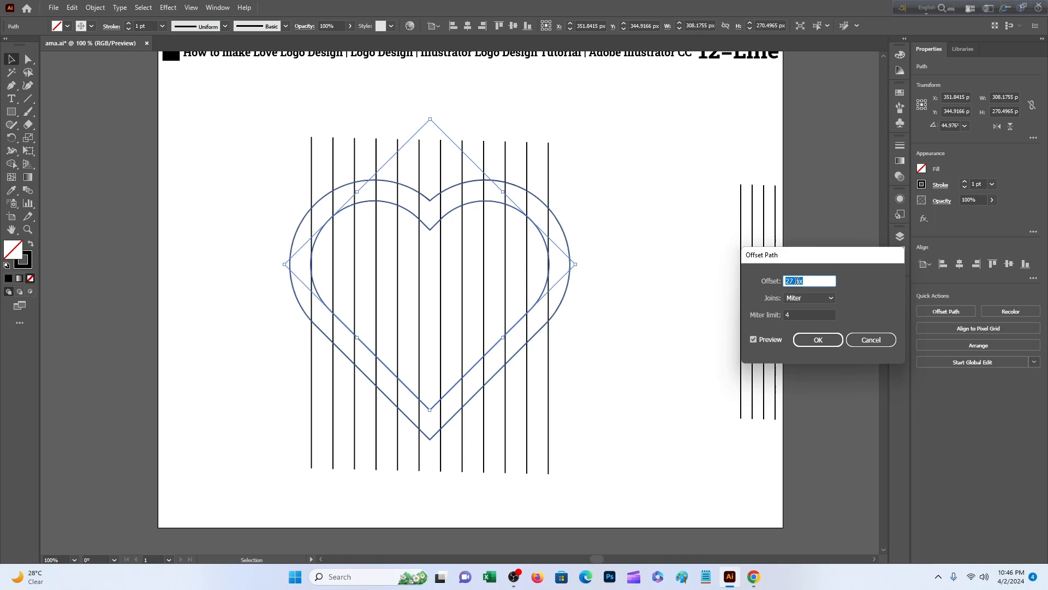
{"action": "left_click", "coordinate": [815, 340]}
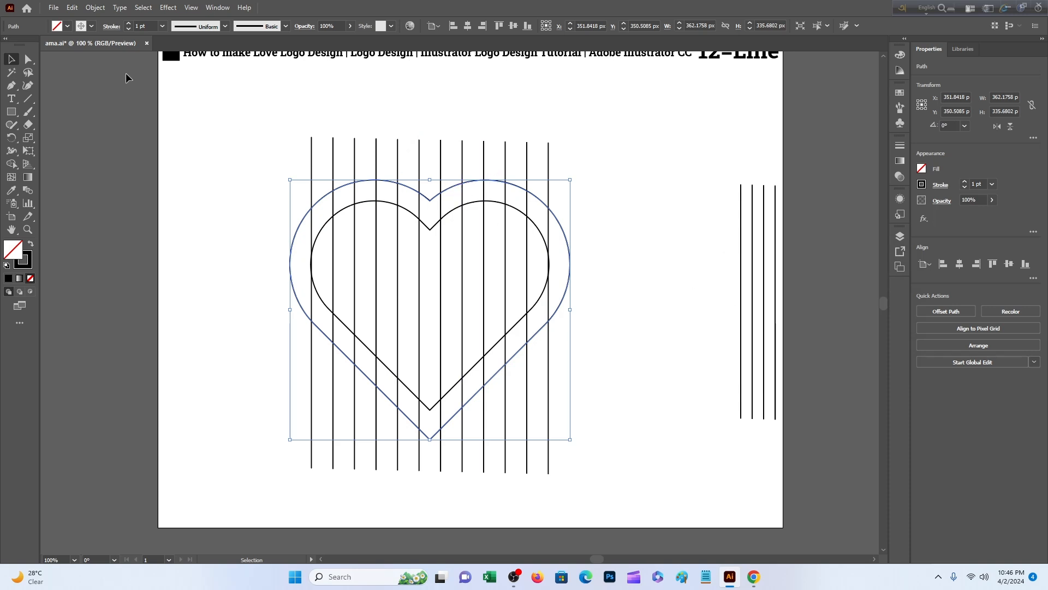
- Offset the new surrounding heart outward by another 27 px to create a third, outermost heart
{"action": "left_click", "coordinate": [96, 7]}
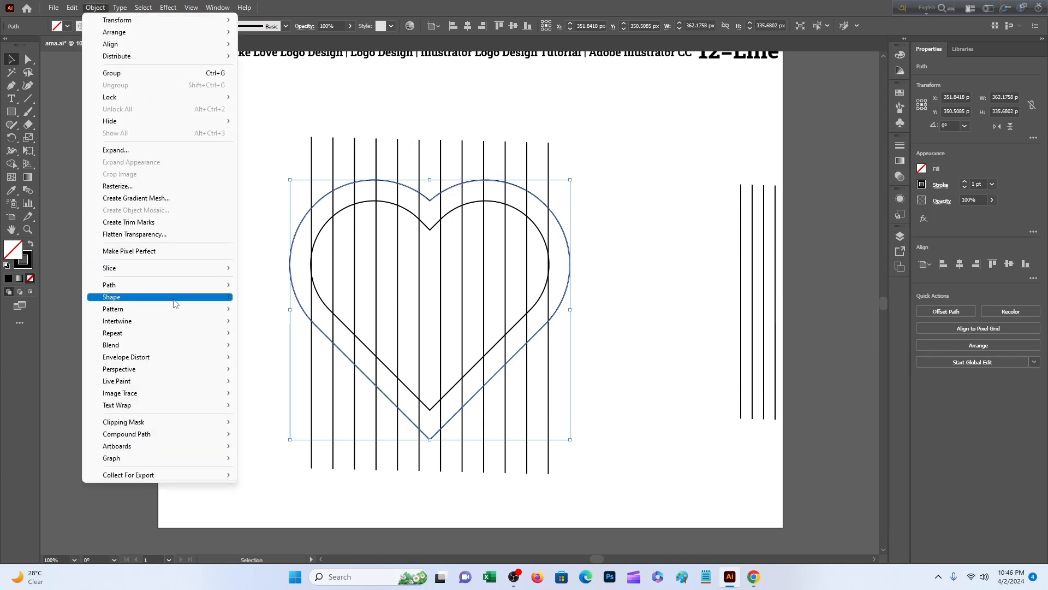
{"action": "mouse_move", "coordinate": [218, 285]}
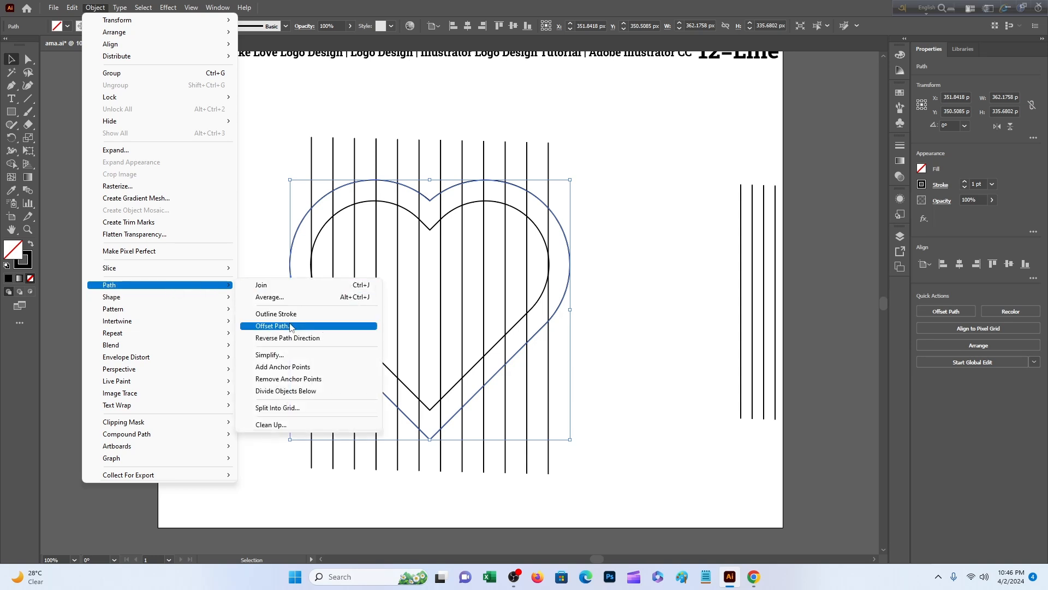
{"action": "left_click", "coordinate": [290, 326]}
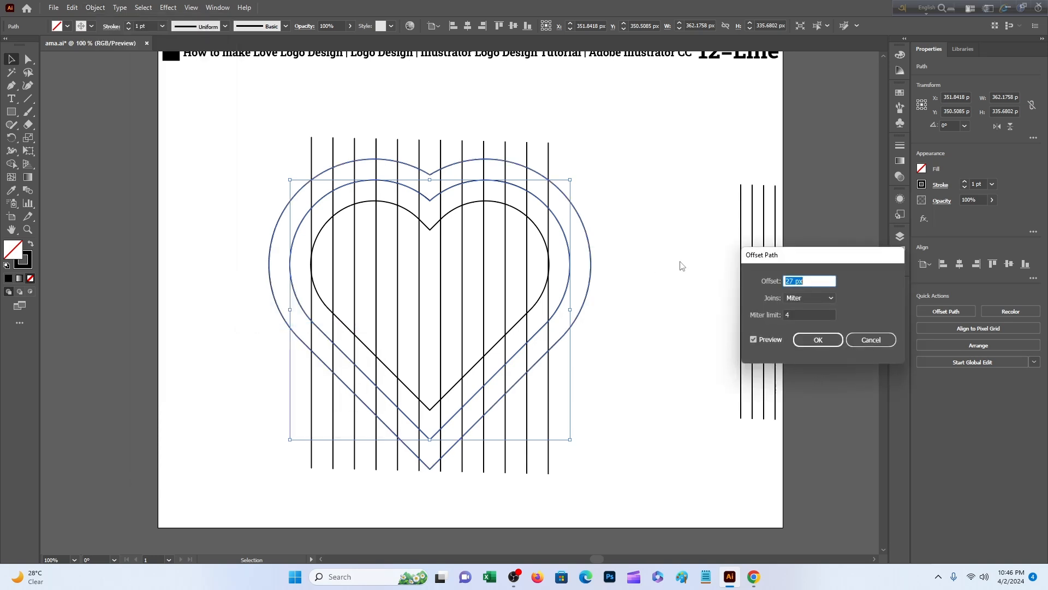
{"action": "left_click", "coordinate": [817, 341]}
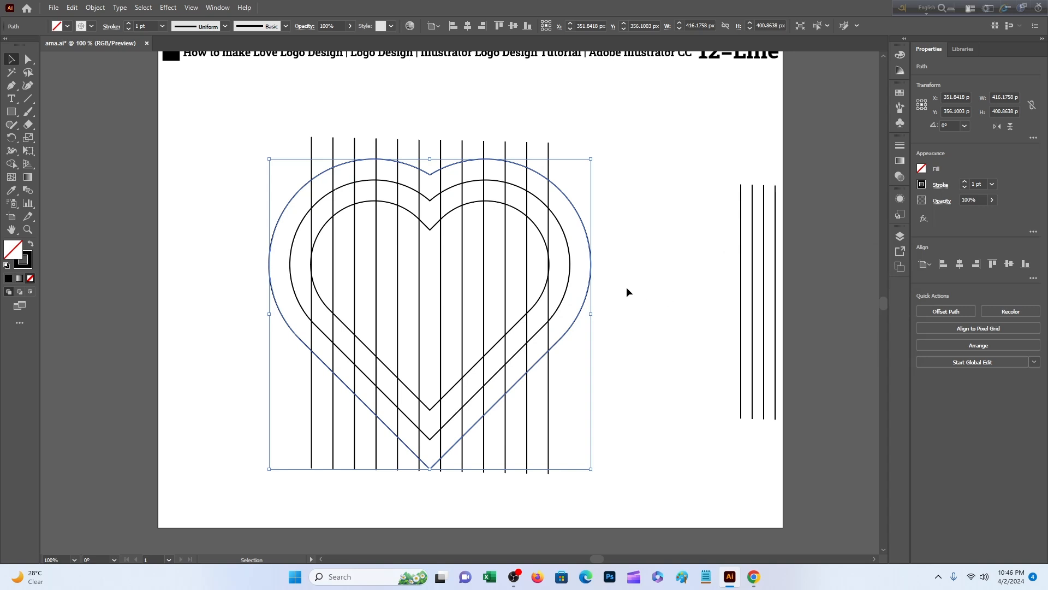
- Offset the original heart inward by -29 px to create a smaller heart inside it
{"action": "left_click", "coordinate": [415, 215]}
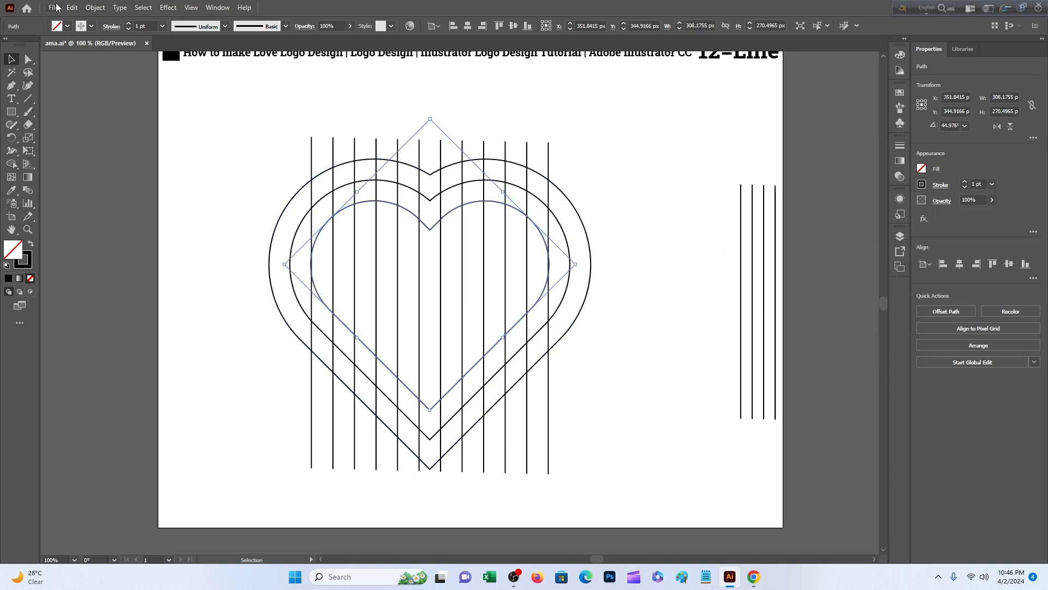
{"action": "left_click", "coordinate": [97, 8]}
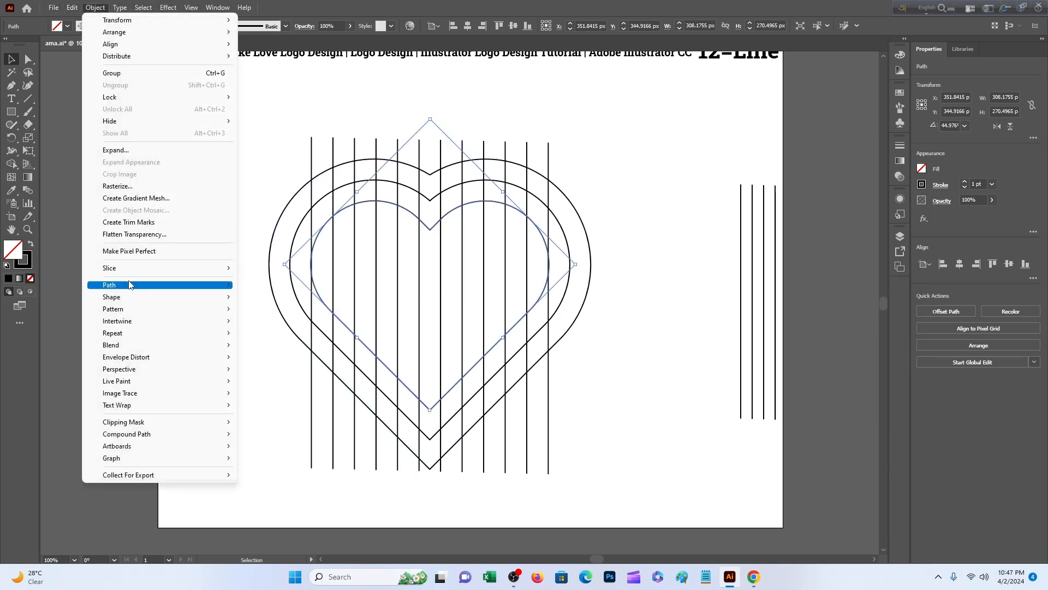
{"action": "mouse_move", "coordinate": [129, 284]}
{"action": "left_click", "coordinate": [271, 326]}
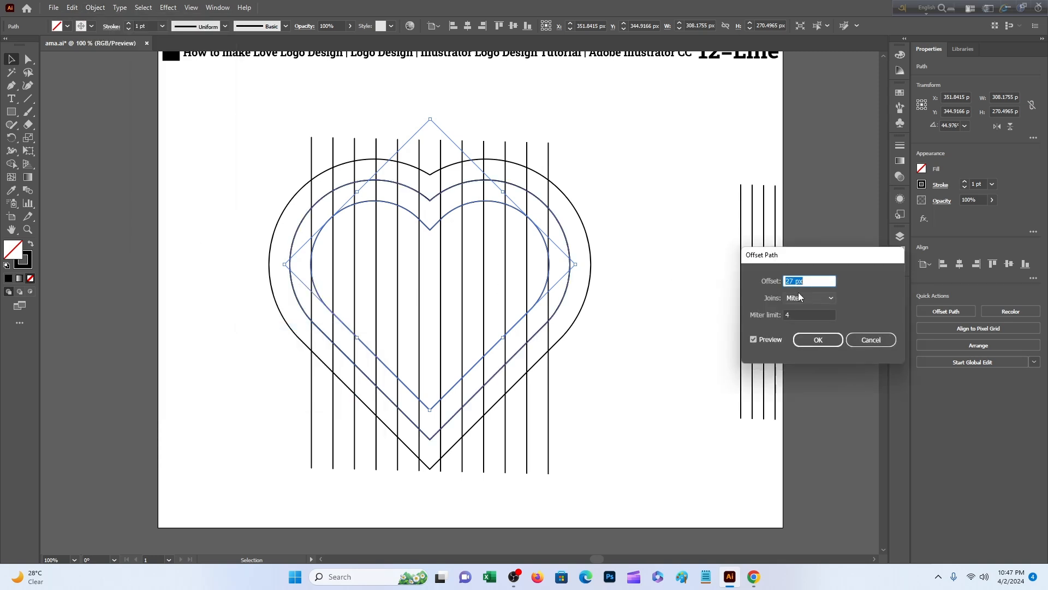
{"action": "left_click_drag", "start_coordinate": [794, 279], "coordinate": [788, 280]}
{"action": "type", "text": "-"}
{"action": "key", "text": "Up"}
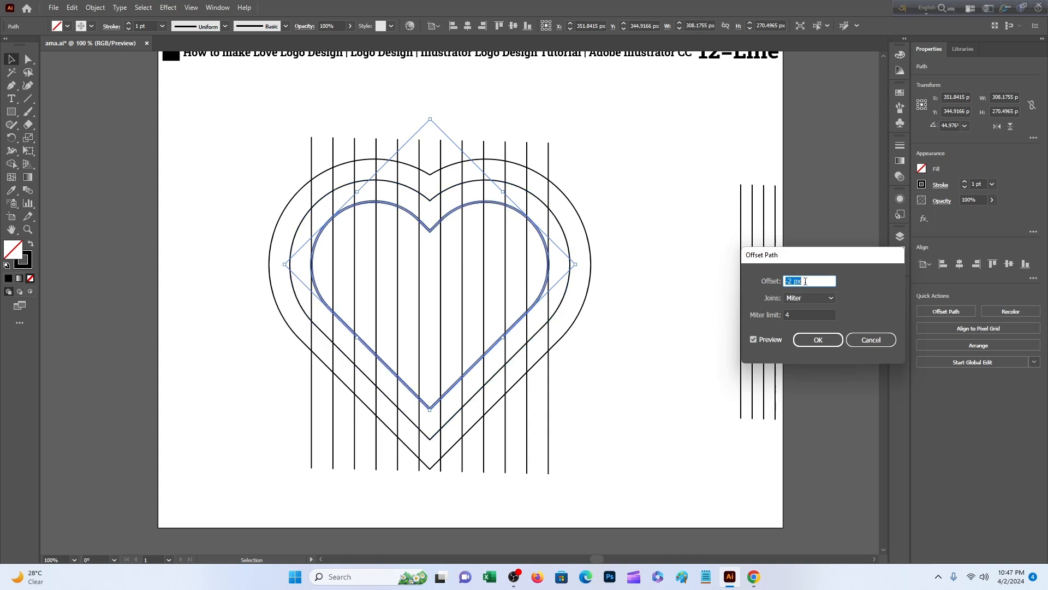
{"action": "key", "text": "Down"}
{"action": "key", "text": "Down"}
{"action": "key", "text": "Down"}
{"action": "key", "text": "Down"}
{"action": "key", "text": "Down"}
{"action": "key", "text": "Down"}
{"action": "key", "text": "Down"}
{"action": "key", "text": "Down"}
{"action": "key", "text": "Down"}
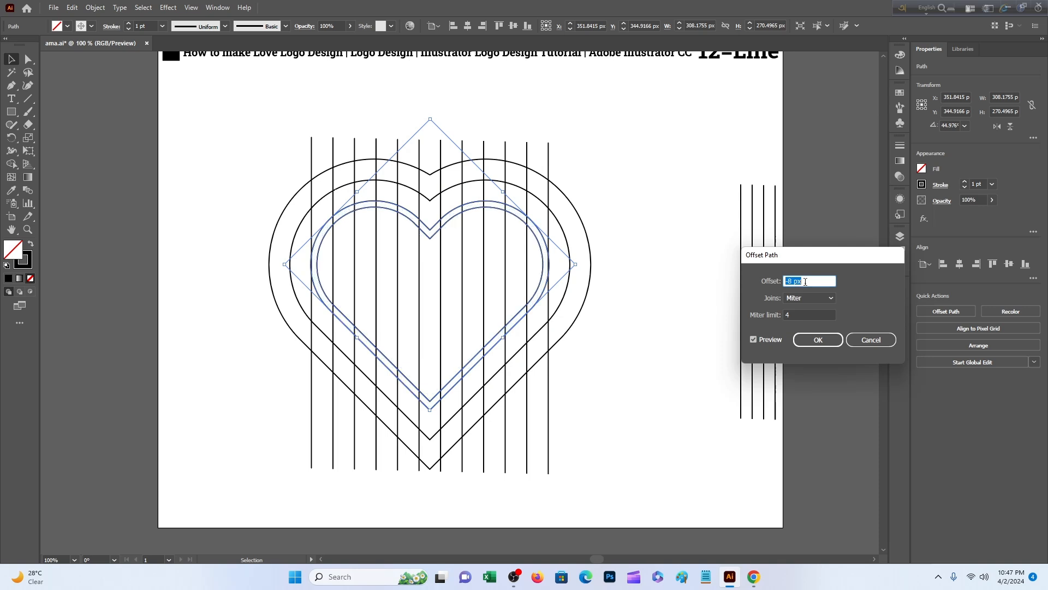
{"action": "key", "text": "Down"}
{"action": "key", "text": "Down"}
{"action": "key", "text": "Down"}
{"action": "key", "text": "Down"}
{"action": "key", "text": "Down"}
{"action": "key", "text": "Down"}
{"action": "key", "text": "Down"}
{"action": "key", "text": "Down"}
{"action": "key", "text": "Down"}
{"action": "key", "text": "Down"}
{"action": "key", "text": "Down"}
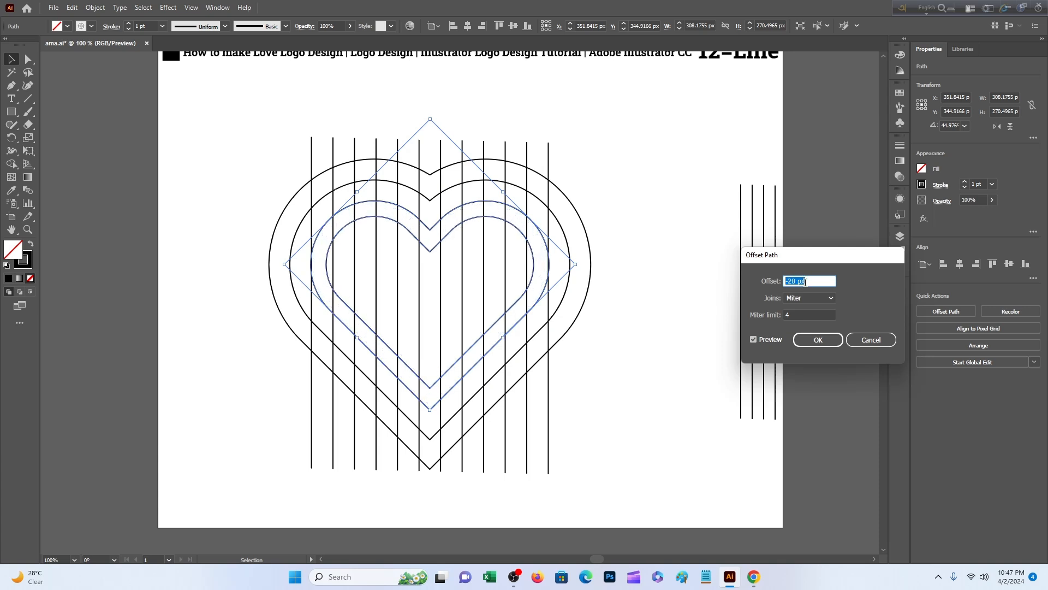
{"action": "key", "text": "Down"}
{"action": "key", "text": "Down"}
{"action": "key", "text": "Down"}
{"action": "key", "text": "Down"}
{"action": "key", "text": "Down"}
{"action": "key", "text": "Down"}
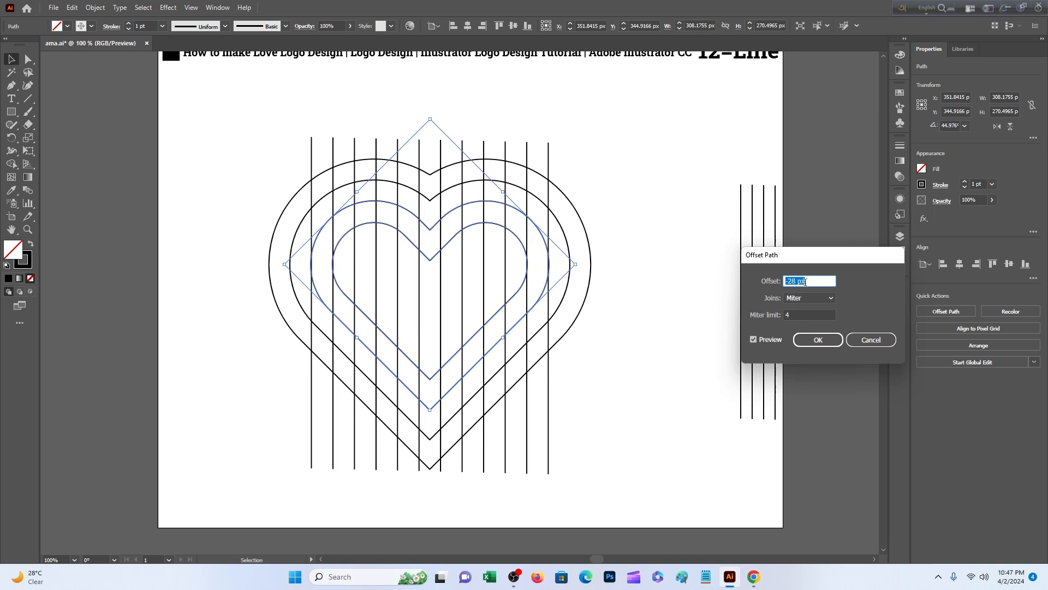
{"action": "key", "text": "Down"}
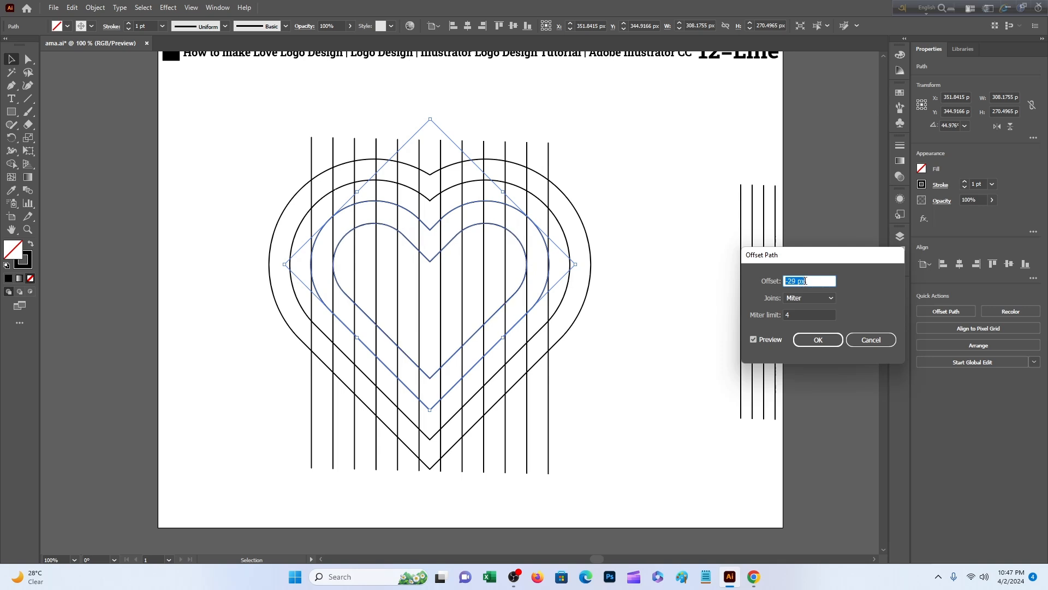
{"action": "key", "text": "Up"}
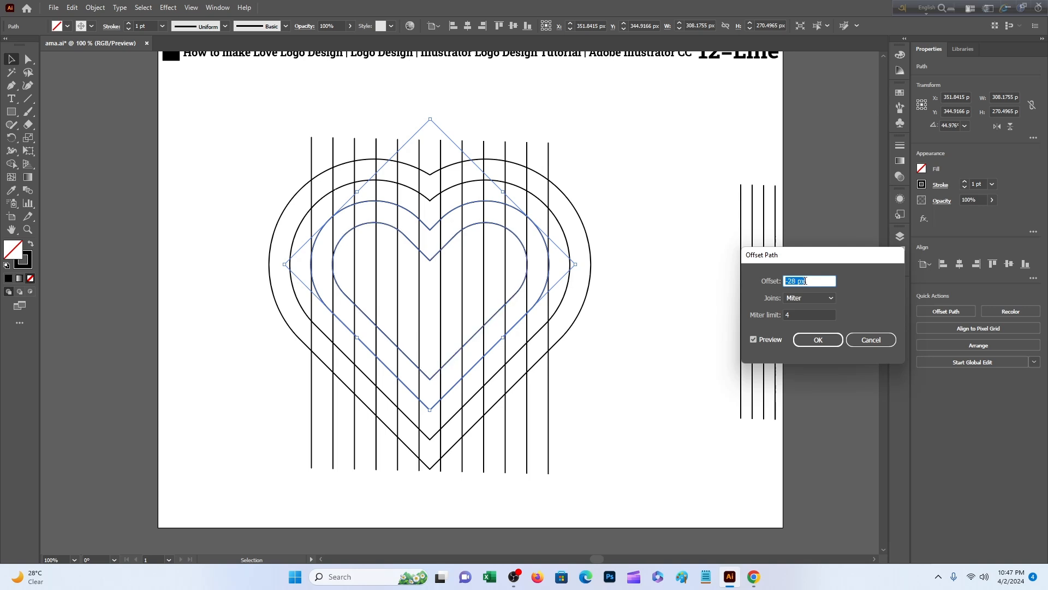
{"action": "key", "text": "Down"}
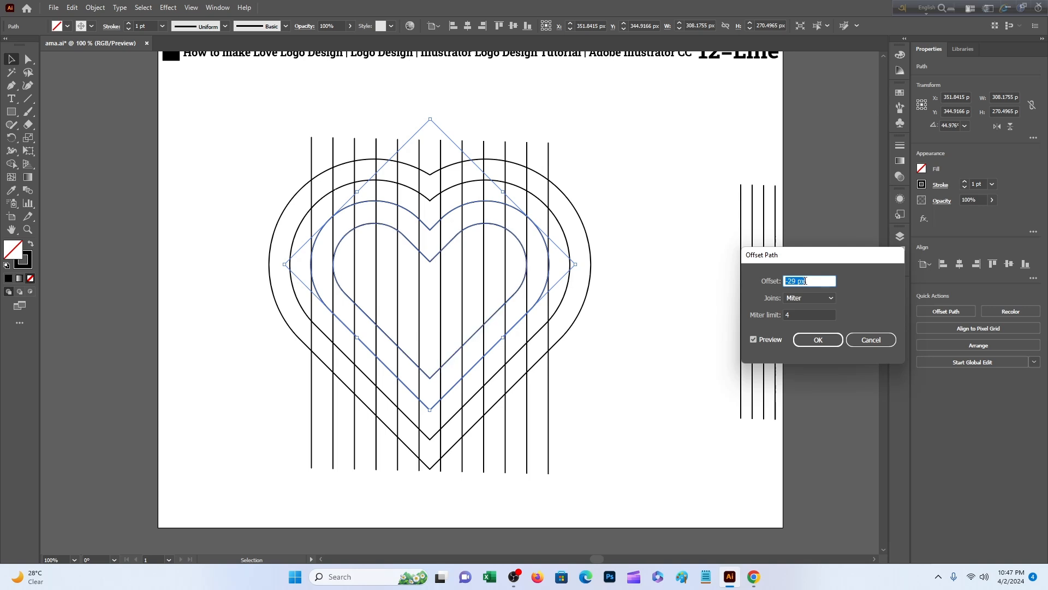
{"action": "left_click", "coordinate": [818, 340]}
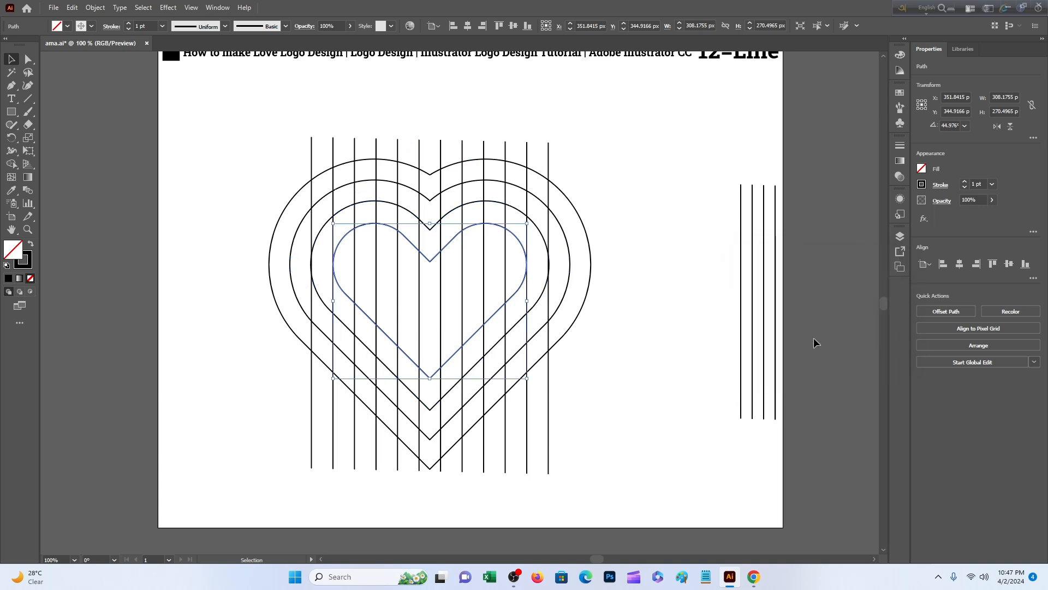
{"action": "left_click", "coordinate": [703, 277]}
- Lengthen the vertical line group above the hearts and scale hearts and lines down together, leaving the lines about 408 px tall
{"action": "scroll", "coordinate": [601, 208], "scroll_direction": "down", "scroll_amount": 1}
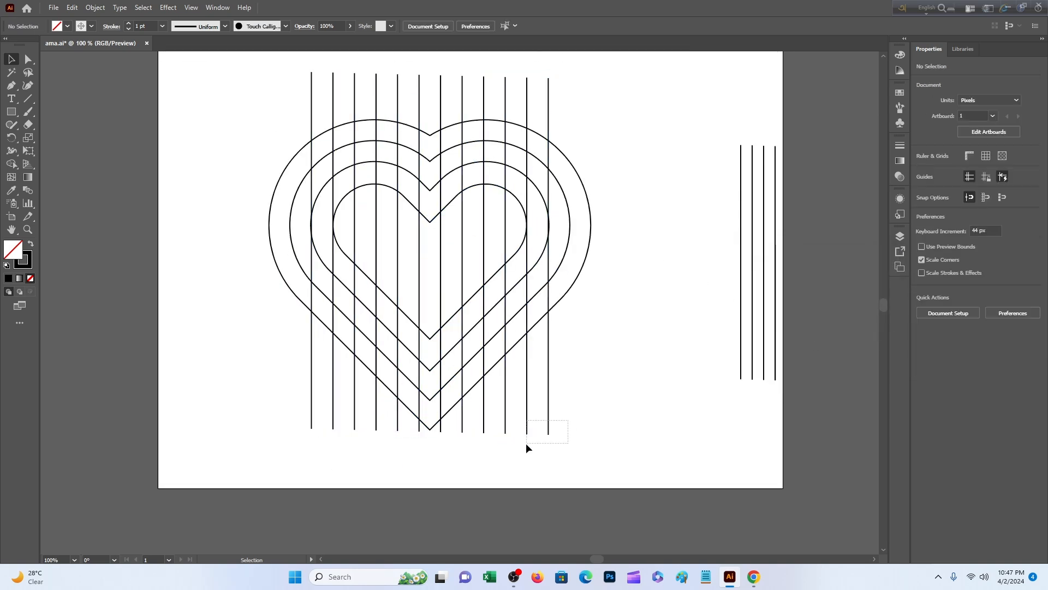
{"action": "left_click_drag", "start_coordinate": [645, 323], "coordinate": [578, 140]}
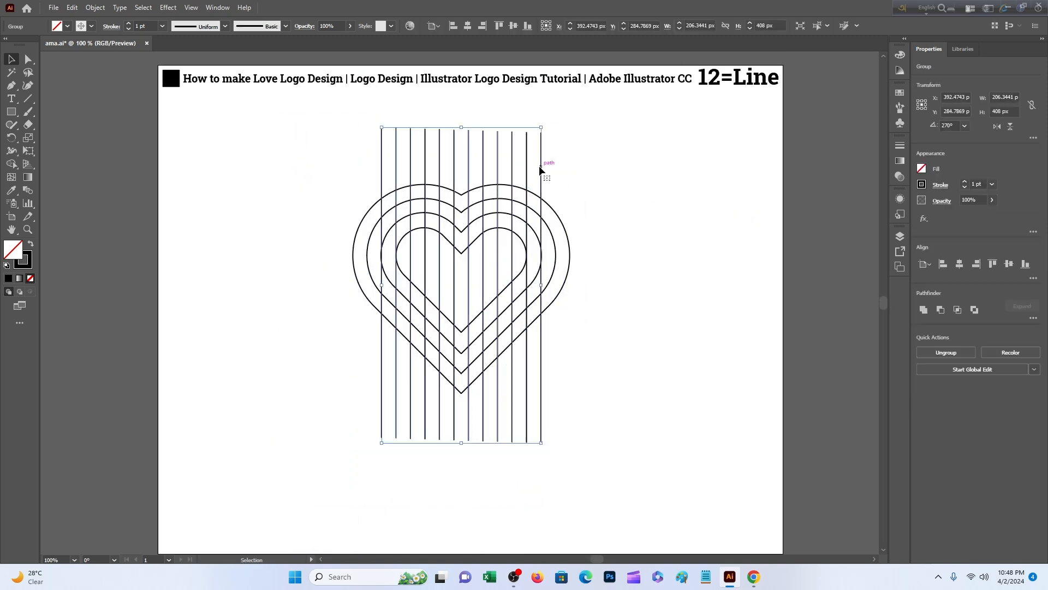
- Copy the vertical line group beside the hearts, ungroup the copy, group four of its lines and delete the rest
{"action": "left_click_drag", "start_coordinate": [541, 168], "coordinate": [739, 187]}
{"action": "key", "text": "ctrl+shift+g"}
{"action": "left_click_drag", "start_coordinate": [689, 136], "coordinate": [290, 265]}
{"action": "key", "text": "ctrl+g"}
{"action": "left_click_drag", "start_coordinate": [575, 131], "coordinate": [681, 175]}
{"action": "key", "text": "Delete"}
- Rotate the four-line group to horizontal and move it across the middle of the nested hearts
{"action": "left_click", "coordinate": [289, 240]}
{"action": "left_click_drag", "start_coordinate": [295, 223], "coordinate": [424, 408]}
{"action": "left_click_drag", "start_coordinate": [382, 372], "coordinate": [565, 266]}
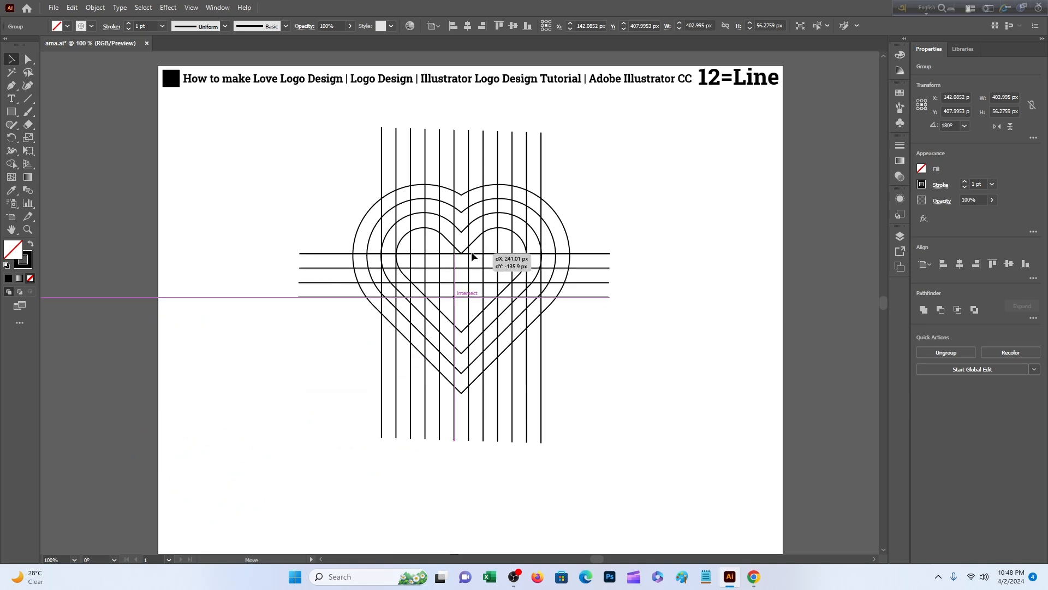
- Fine-tune the horizontal lines' position so the top line meets the innermost heart's notch
{"action": "key", "text": "ctrl+equal"}
{"action": "key", "text": "ctrl+equal"}
{"action": "key", "text": "ctrl+equal"}
{"action": "left_click_drag", "start_coordinate": [508, 237], "coordinate": [508, 233]}
- Widen the innermost heart on both sides to about 171 px so it reaches the vertical lines beside it
{"action": "left_click", "coordinate": [568, 219]}
{"action": "scroll", "coordinate": [568, 218], "scroll_direction": "up", "scroll_amount": 1}
{"action": "left_click", "coordinate": [657, 223]}
{"action": "left_click_drag", "start_coordinate": [677, 356], "coordinate": [680, 358]}
{"action": "left_click_drag", "start_coordinate": [286, 358], "coordinate": [281, 355]}
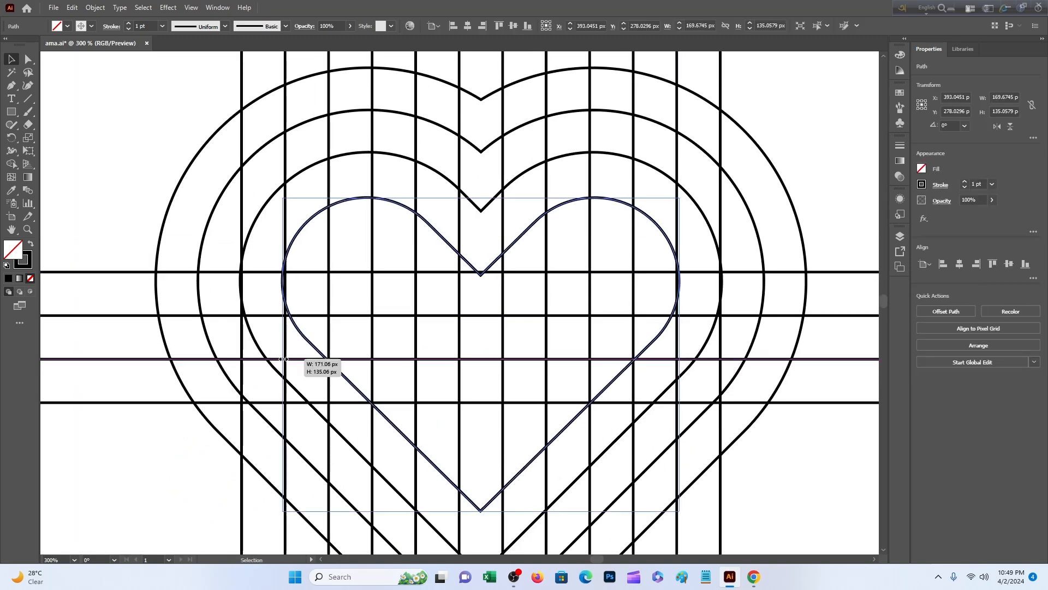
{"action": "scroll", "coordinate": [481, 300], "scroll_direction": "up", "scroll_amount": 1}
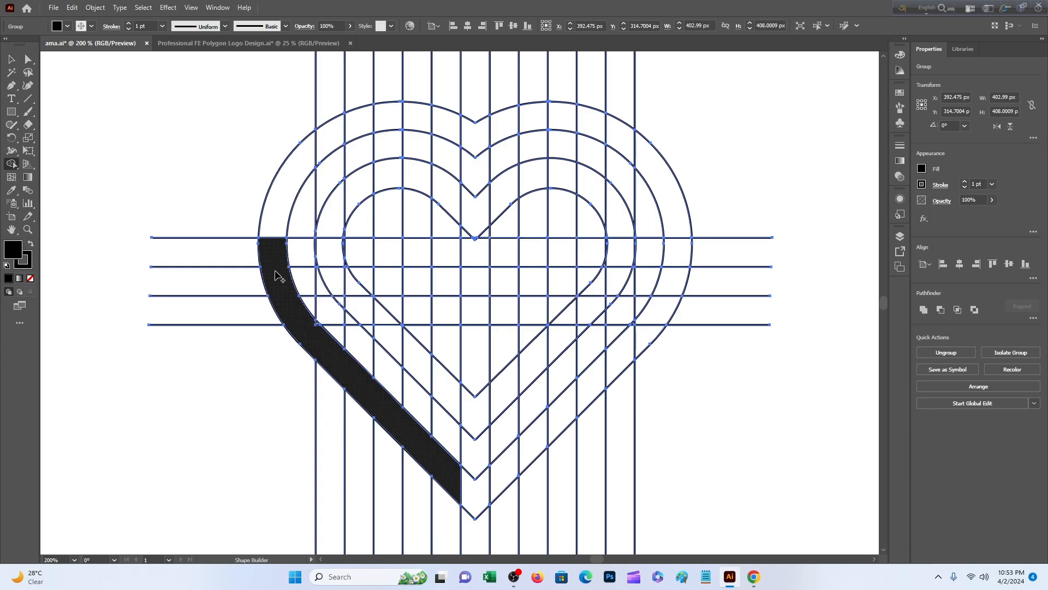
- Merge the grid regions with Shape Builder into black outer heart bands, a central H and an A on each side
{"action": "mouse_move", "coordinate": [276, 276]}
{"action": "left_mouse_down"}
{"action": "mouse_move", "coordinate": [456, 305]}
{"action": "mouse_move", "coordinate": [448, 401]}
{"action": "left_mouse_up"}
{"action": "mouse_move", "coordinate": [330, 290]}
{"action": "left_mouse_down"}
{"action": "mouse_move", "coordinate": [386, 290]}
{"action": "mouse_move", "coordinate": [388, 343]}
{"action": "left_mouse_up"}
{"action": "left_click_drag", "start_coordinate": [382, 251], "coordinate": [334, 252]}
{"action": "mouse_move", "coordinate": [502, 126]}
{"action": "left_mouse_down"}
{"action": "mouse_move", "coordinate": [518, 467]}
{"action": "mouse_move", "coordinate": [503, 183]}
{"action": "left_mouse_up"}
{"action": "mouse_move", "coordinate": [562, 336]}
{"action": "left_mouse_down"}
{"action": "mouse_move", "coordinate": [560, 212]}
{"action": "mouse_move", "coordinate": [623, 284]}
{"action": "left_mouse_up"}
{"action": "left_click_drag", "start_coordinate": [563, 253], "coordinate": [618, 259]}
{"action": "scroll", "coordinate": [710, 339], "scroll_direction": "down", "scroll_amount": 1}
{"action": "left_click_drag", "start_coordinate": [447, 271], "coordinate": [503, 276]}
{"action": "scroll", "coordinate": [699, 321], "scroll_direction": "up", "scroll_amount": 2}
- Merge the leftover slivers along the bands and letters with Shape Builder, switching to CPU preview
{"action": "key", "text": "ctrl+plus"}
{"action": "key", "text": "ctrl+plus"}
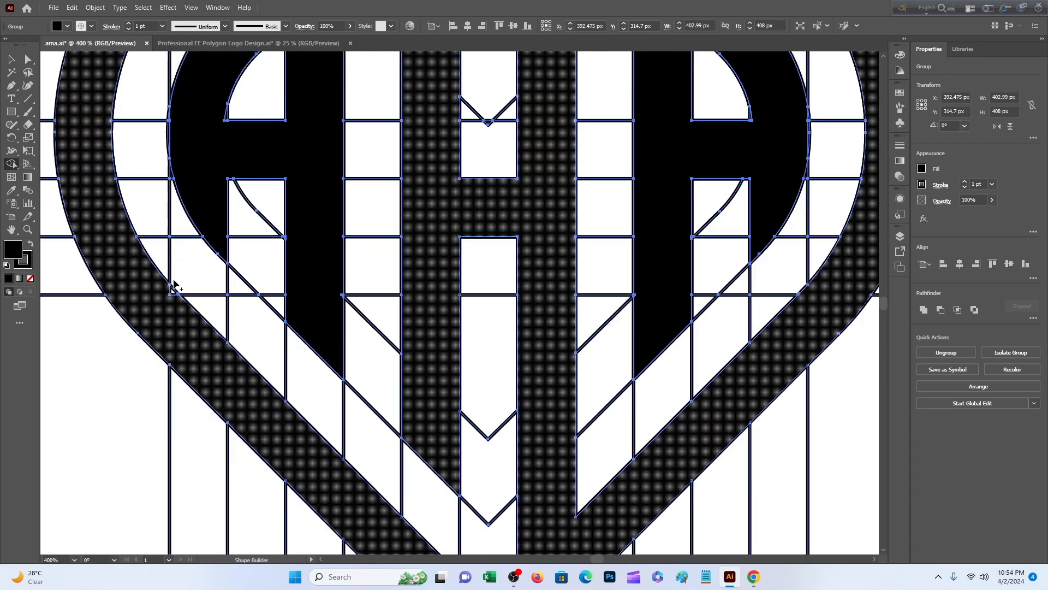
{"action": "scroll", "coordinate": [312, 227], "scroll_direction": "up", "scroll_amount": 3}
{"action": "left_click_drag", "start_coordinate": [311, 227], "coordinate": [336, 326]}
{"action": "left_click_drag", "start_coordinate": [834, 274], "coordinate": [555, 262]}
{"action": "key", "text": "ctrl+e"}
{"action": "scroll", "coordinate": [556, 262], "scroll_direction": "down", "scroll_amount": 2}
{"action": "left_click_drag", "start_coordinate": [498, 215], "coordinate": [513, 219]}
{"action": "left_click_drag", "start_coordinate": [500, 436], "coordinate": [600, 223]}
{"action": "key", "text": "ctrl+minus"}
{"action": "key", "text": "ctrl+minus"}
{"action": "key", "text": "ctrl+minus"}
- Select all the thin construction lines with the Magic Wand and delete them, keeping the black shapes
{"action": "left_click", "coordinate": [11, 60]}
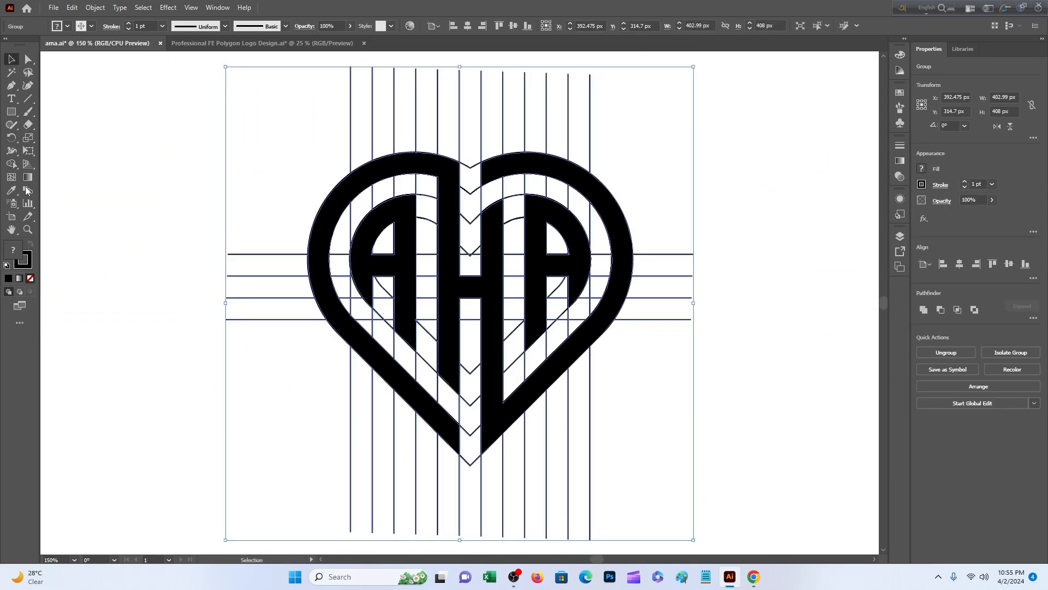
{"action": "left_click", "coordinate": [11, 72]}
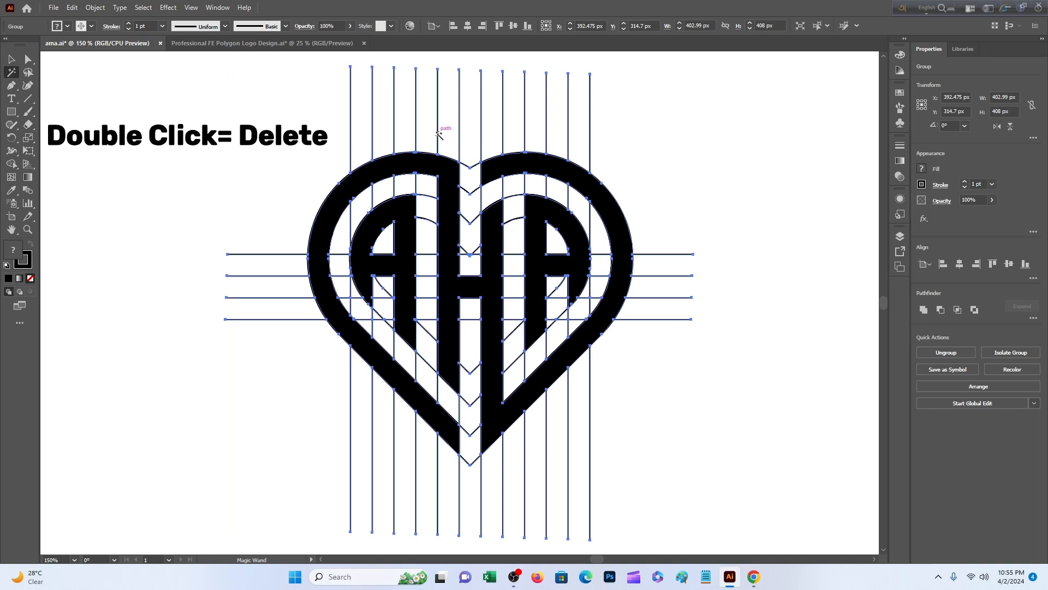
{"action": "left_click", "coordinate": [439, 133]}
{"action": "key", "text": "Delete"}
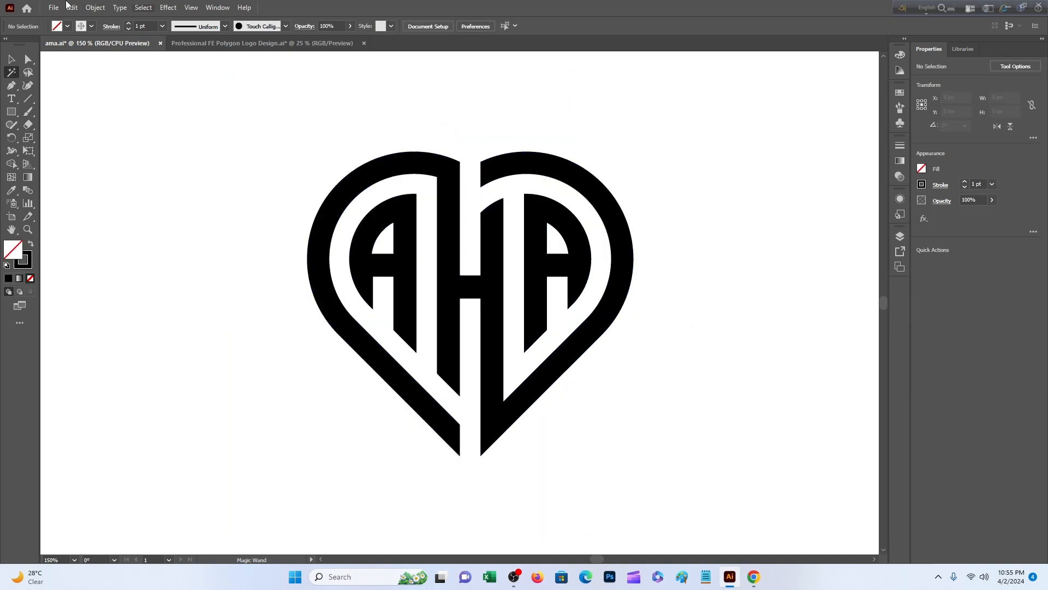
- Select the complete AHA heart logo and move it to the left
{"action": "left_click", "coordinate": [7, 57]}
{"action": "left_click_drag", "start_coordinate": [306, 132], "coordinate": [727, 419]}
{"action": "left_click_drag", "start_coordinate": [609, 306], "coordinate": [562, 306]}
- Set the logo's black stroke weight to 8 pt
{"action": "left_click", "coordinate": [129, 24]}
{"action": "left_click", "coordinate": [128, 24]}
{"action": "left_click", "coordinate": [128, 25]}
{"action": "left_click", "coordinate": [129, 24]}
{"action": "left_click", "coordinate": [129, 24]}
{"action": "left_click", "coordinate": [129, 24]}
{"action": "left_click", "coordinate": [129, 25]}
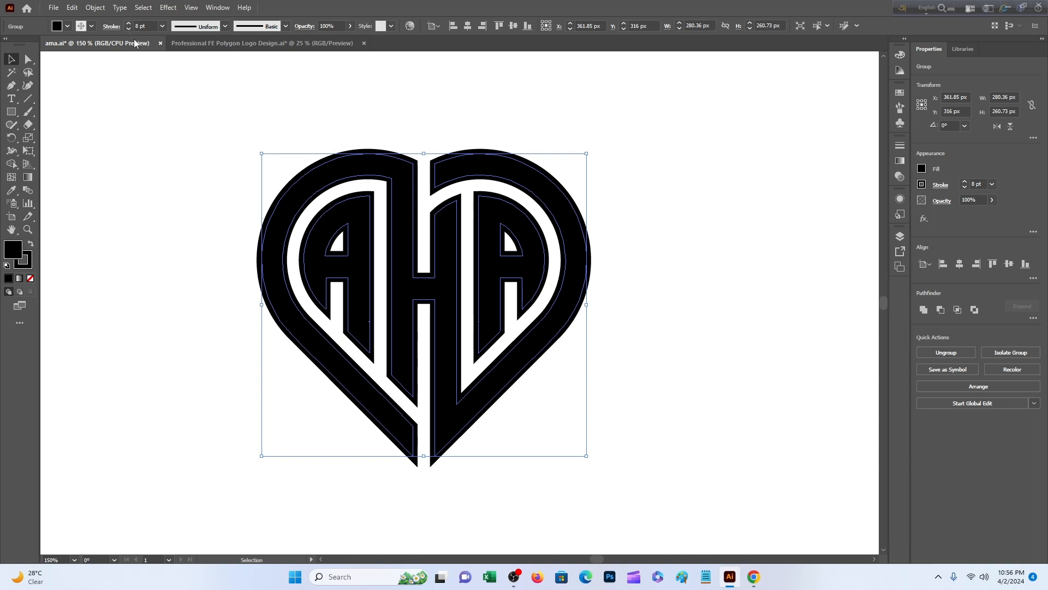
- Reduce the logo's stroke weight, trying 5 pt and going back to 6 pt
{"action": "left_click", "coordinate": [186, 134]}
{"action": "scroll", "coordinate": [185, 133], "scroll_direction": "down", "scroll_amount": 1}
{"action": "left_click_drag", "start_coordinate": [219, 139], "coordinate": [501, 254]}
{"action": "left_click", "coordinate": [129, 28]}
{"action": "left_click", "coordinate": [128, 28]}
{"action": "left_click", "coordinate": [128, 28]}
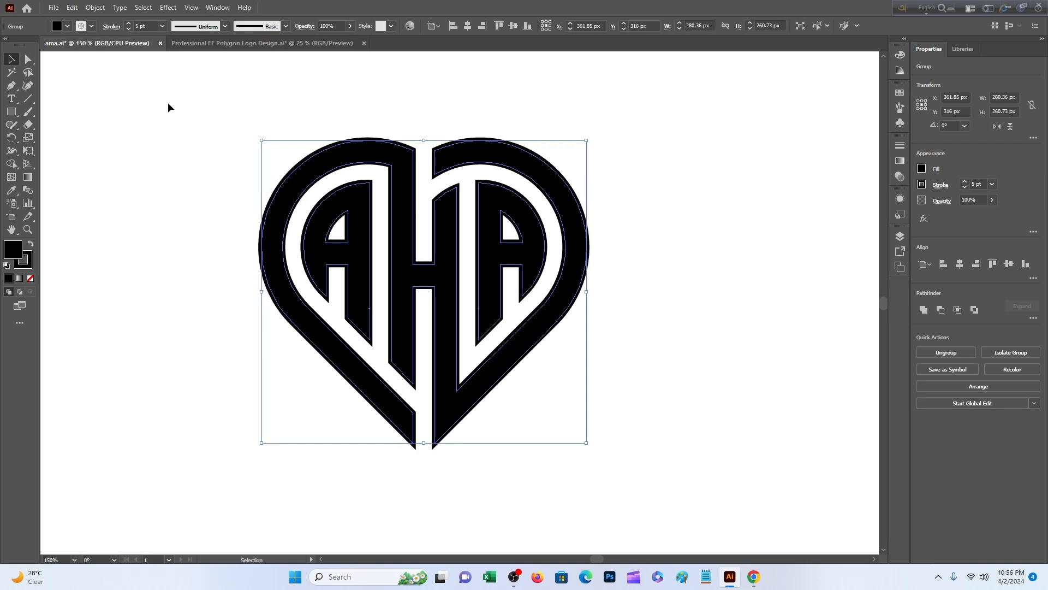
{"action": "left_click", "coordinate": [199, 142]}
{"action": "key", "text": "ctrl+z"}
- Expand the heart logo's fill and stroke into outlined shapes
{"action": "left_click", "coordinate": [95, 8]}
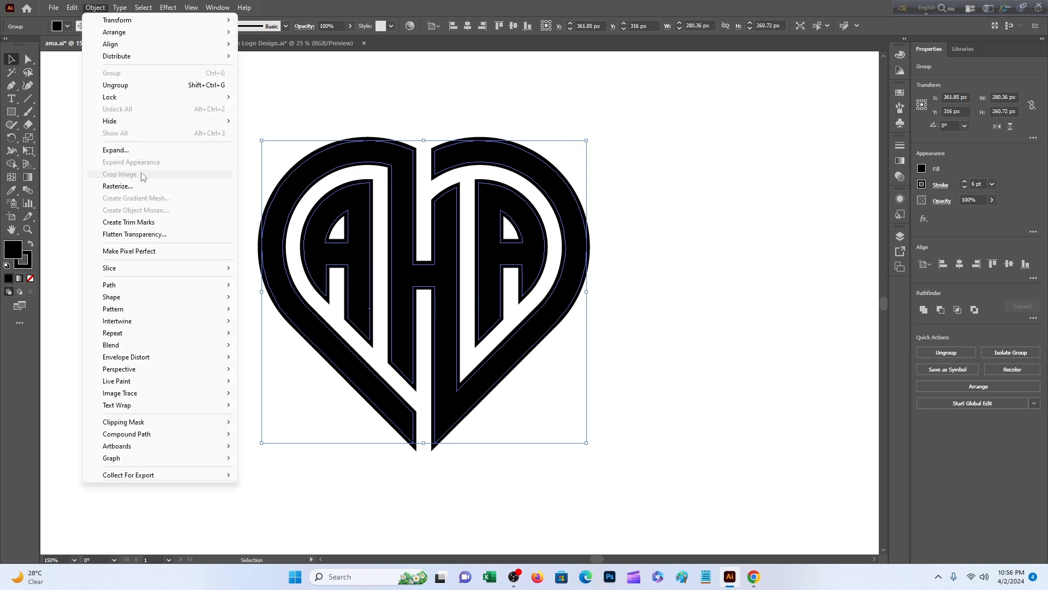
{"action": "left_click", "coordinate": [129, 149]}
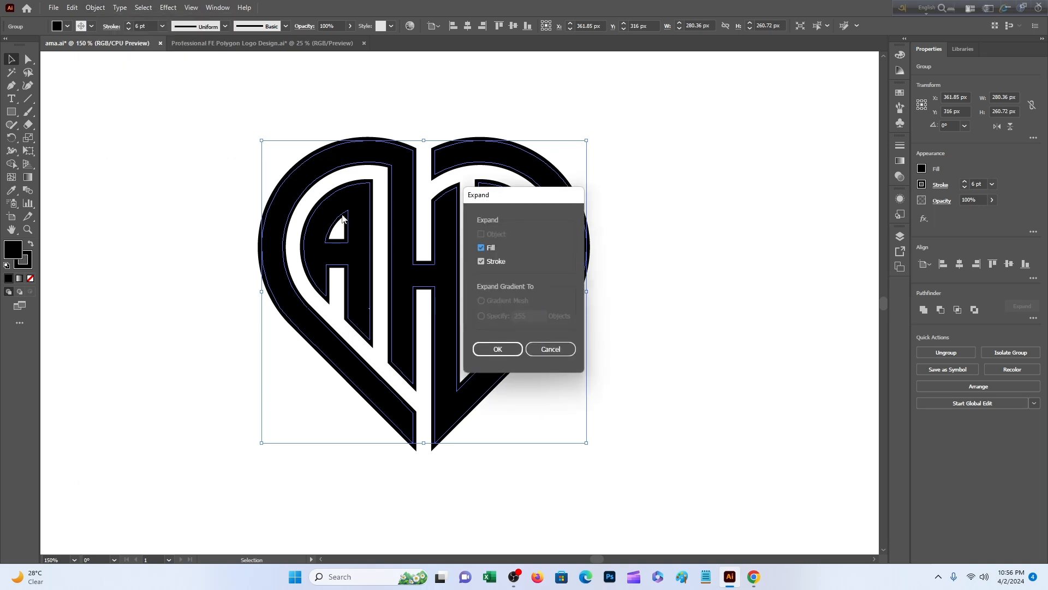
{"action": "left_click", "coordinate": [498, 349]}
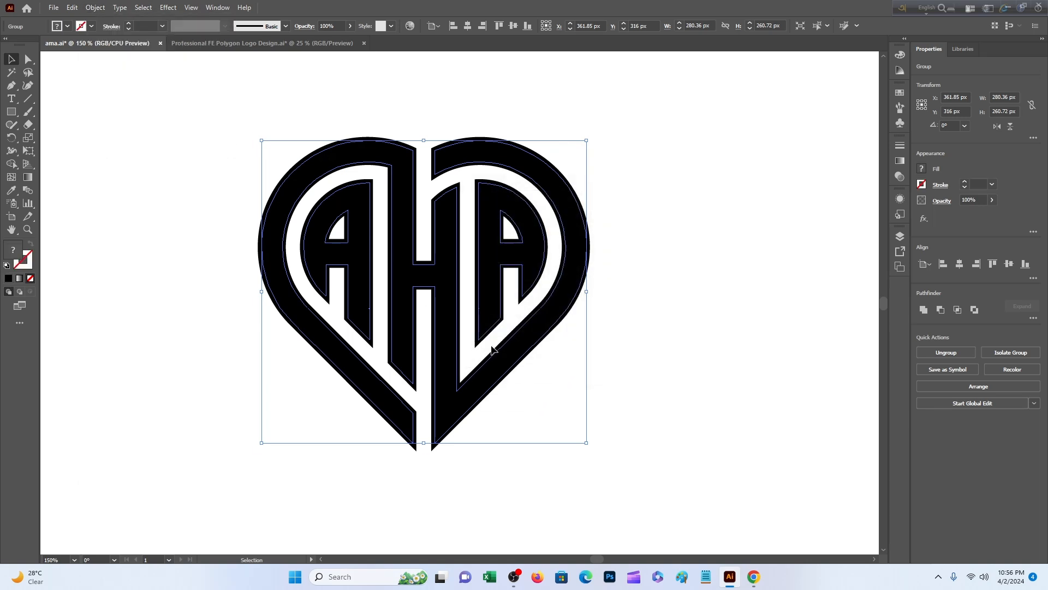
- Merge the logo's expanded outlines and fills into solid black shapes with the Shape Builder tool
{"action": "left_click", "coordinate": [9, 165]}
{"action": "left_click_drag", "start_coordinate": [285, 163], "coordinate": [317, 191]}
{"action": "left_click", "coordinate": [350, 222]}
{"action": "left_click_drag", "start_coordinate": [485, 188], "coordinate": [519, 235]}
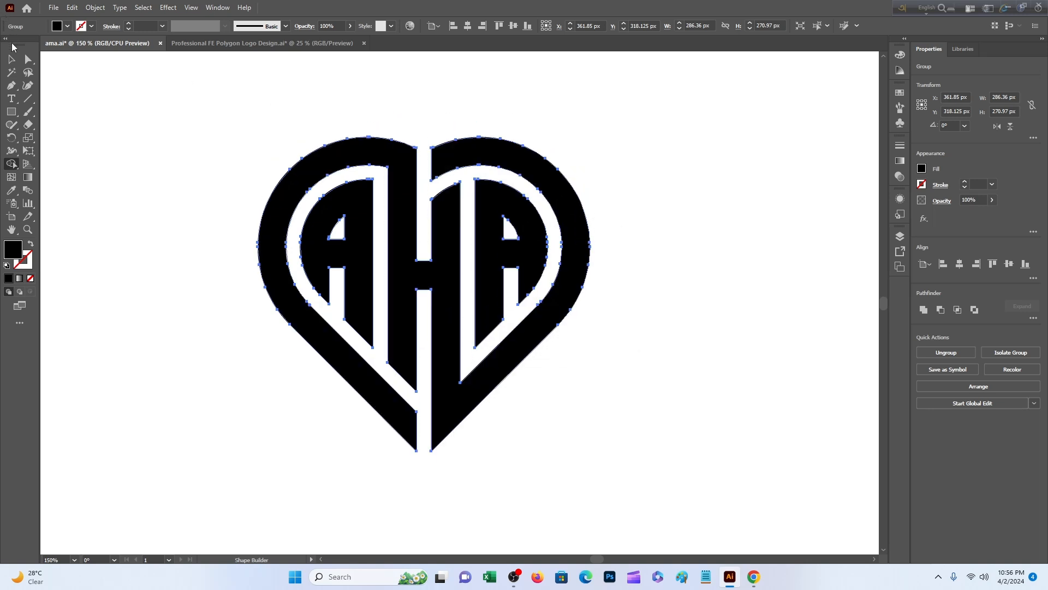
- Clear the selection, isolate the logo group and select the merged AHA heart shapes inside it
{"action": "key", "text": "q"}
{"action": "scroll", "coordinate": [250, 172], "scroll_direction": "up", "scroll_amount": 1}
{"action": "left_click", "coordinate": [502, 140]}
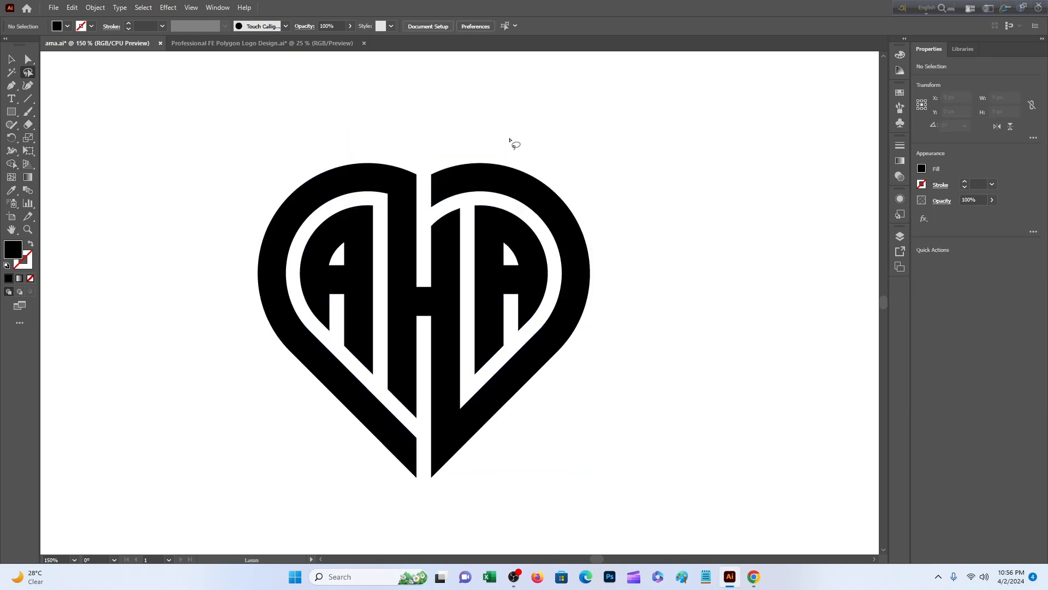
{"action": "scroll", "coordinate": [137, 71], "scroll_direction": "up", "scroll_amount": 1}
{"action": "left_click", "coordinate": [13, 59]}
{"action": "scroll", "coordinate": [258, 129], "scroll_direction": "down", "scroll_amount": 3}
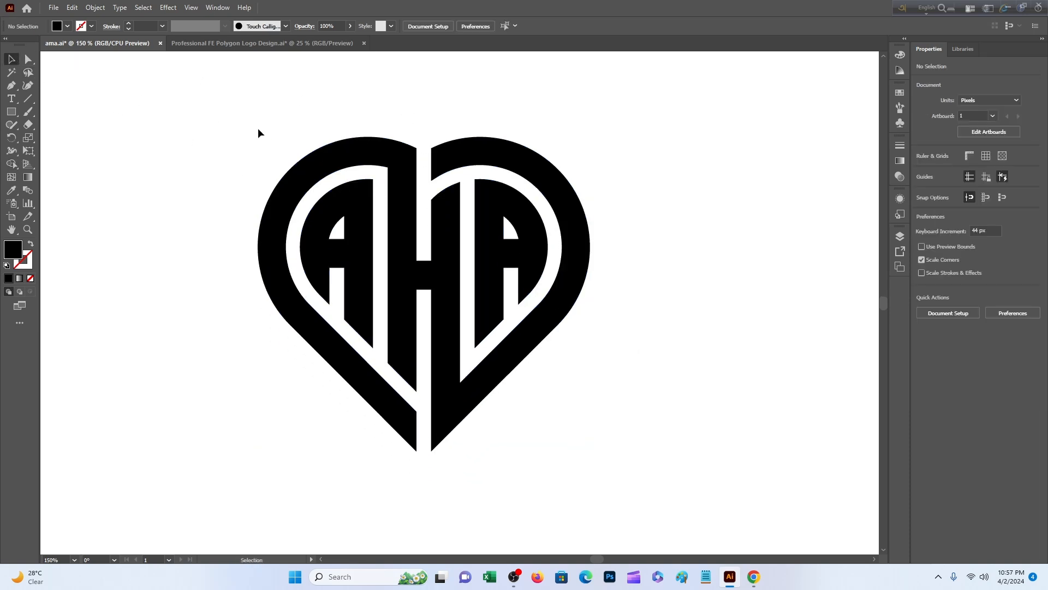
{"action": "double_click", "coordinate": [441, 250]}
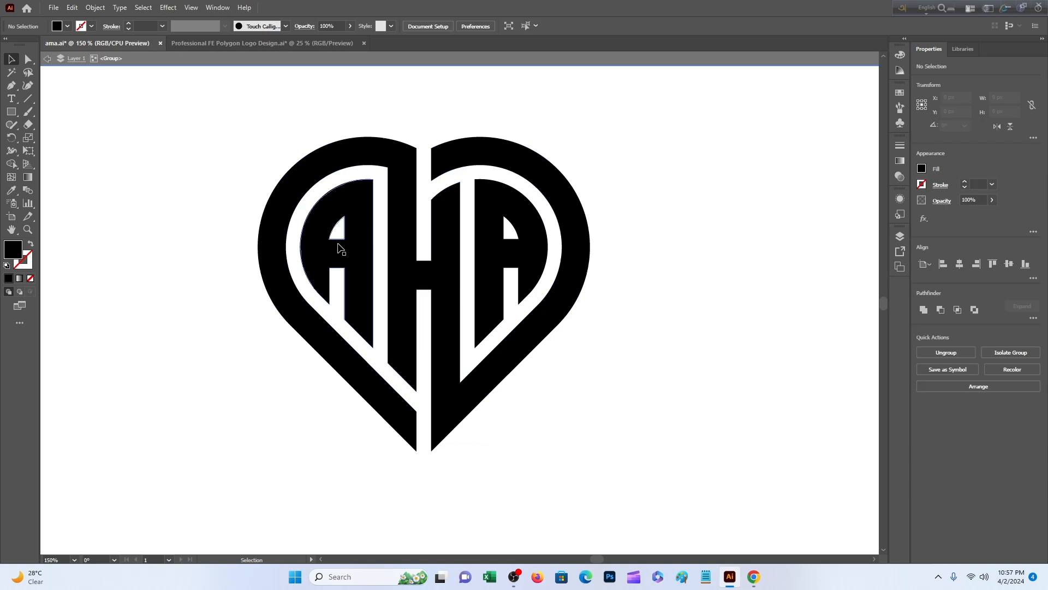
{"action": "left_click", "coordinate": [413, 228]}
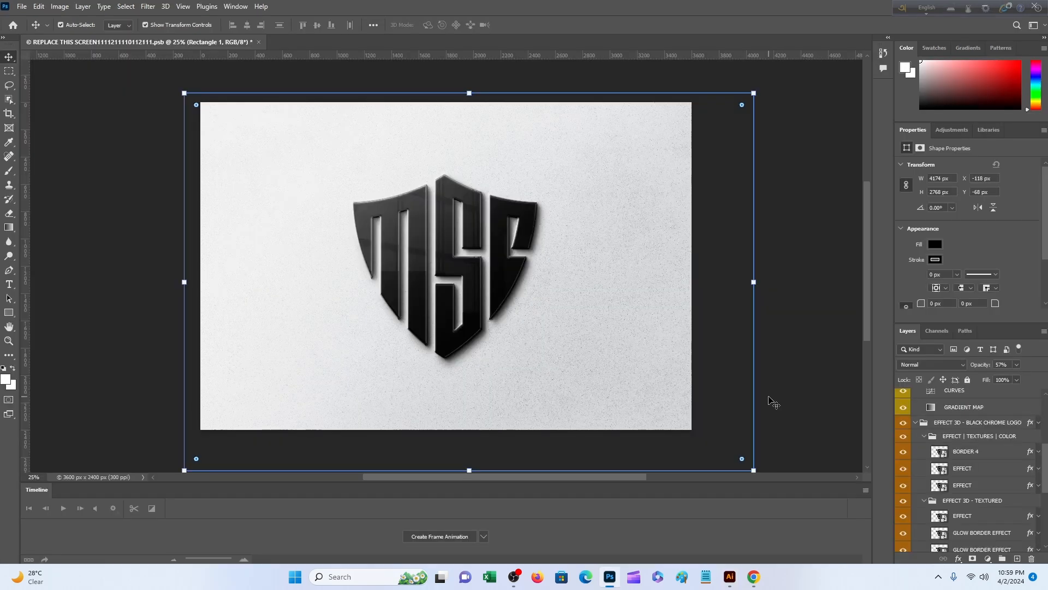
- In the Photoshop mockup, open the REPLACE THIS LOGO smart object's contents and hide the old shield logo layer
{"action": "key", "text": "Return"}
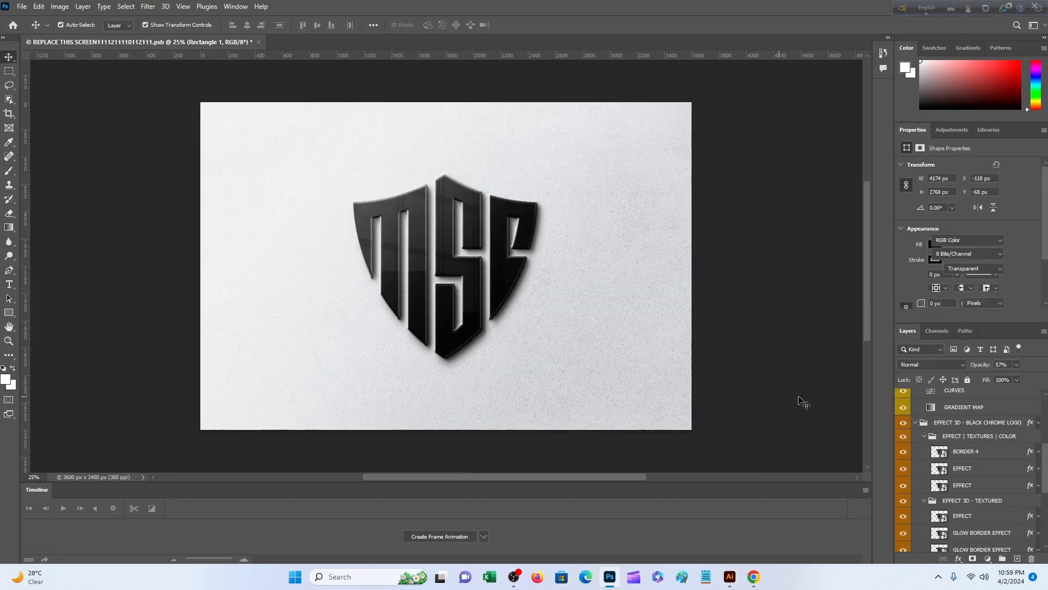
{"action": "scroll", "coordinate": [944, 428], "scroll_direction": "up", "scroll_amount": 8}
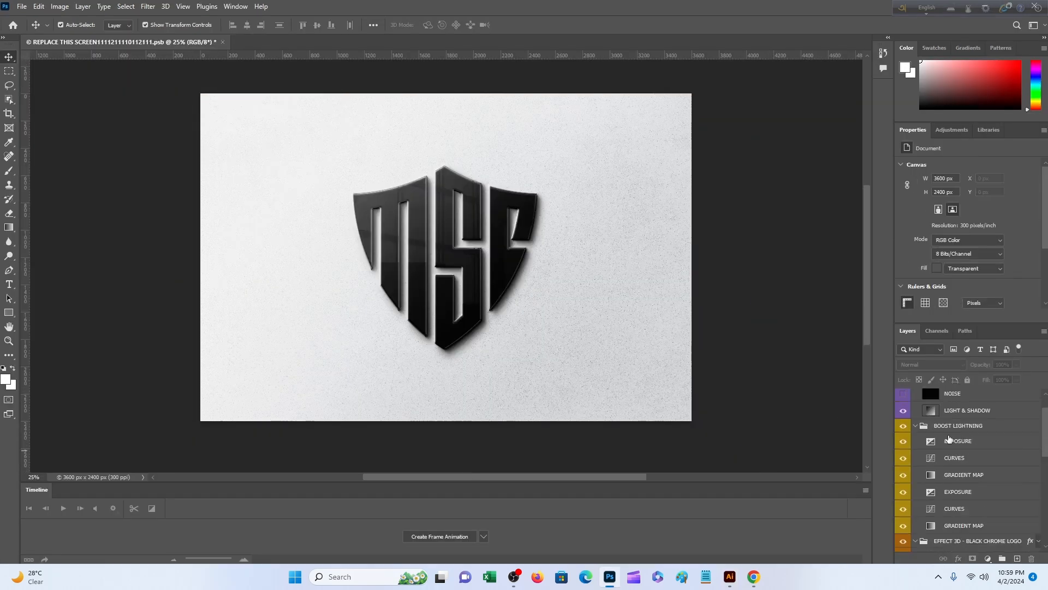
{"action": "double_click", "coordinate": [922, 399]}
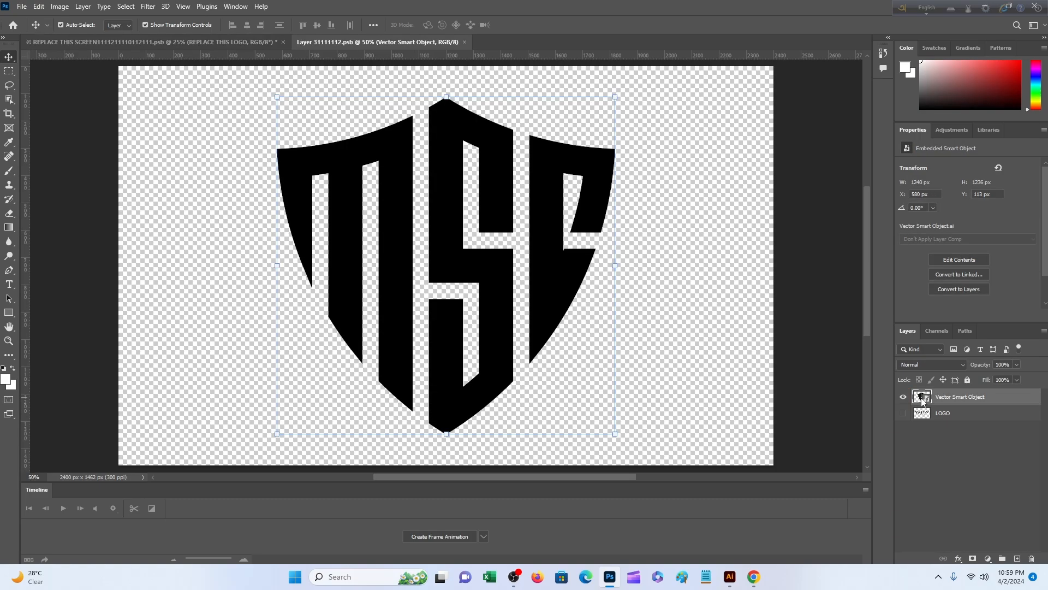
{"action": "left_click", "coordinate": [903, 397]}
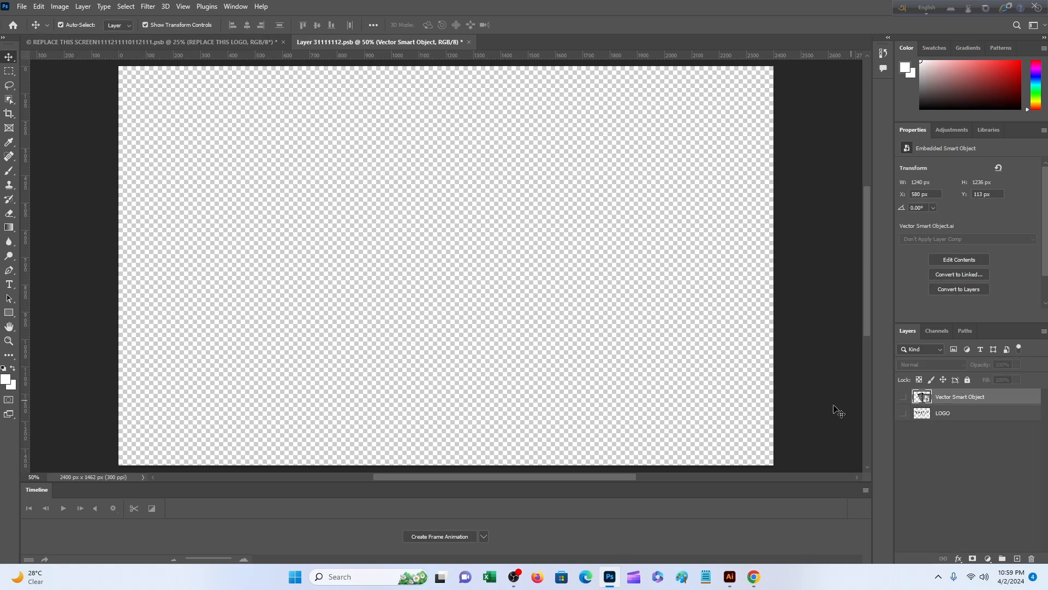
- Switch to Illustrator and copy the selected AHA heart logo
{"action": "left_click", "coordinate": [728, 577]}
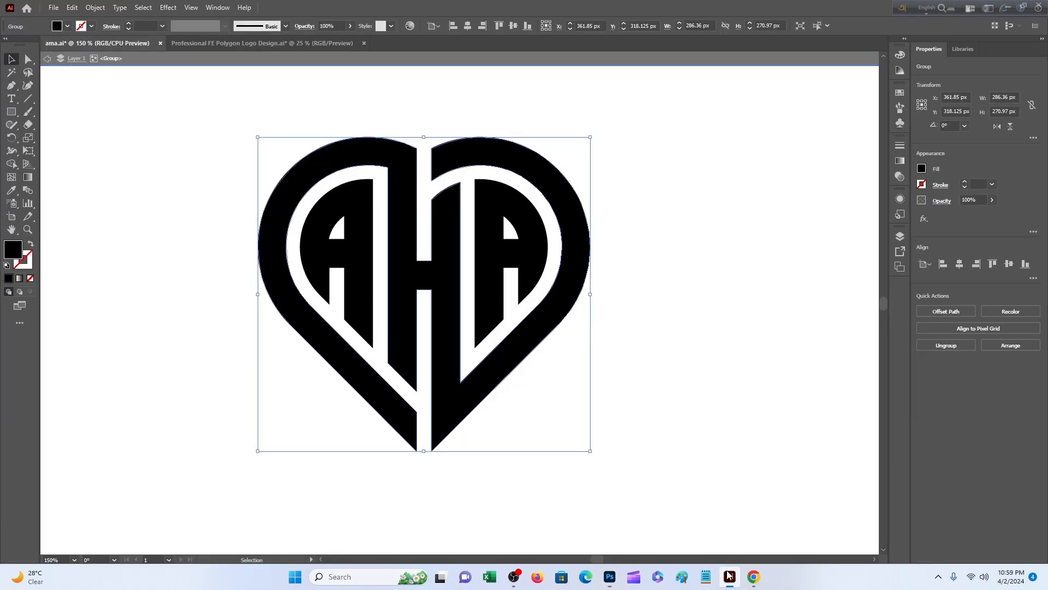
{"action": "right_click", "coordinate": [549, 297]}
{"action": "left_click", "coordinate": [580, 317]}
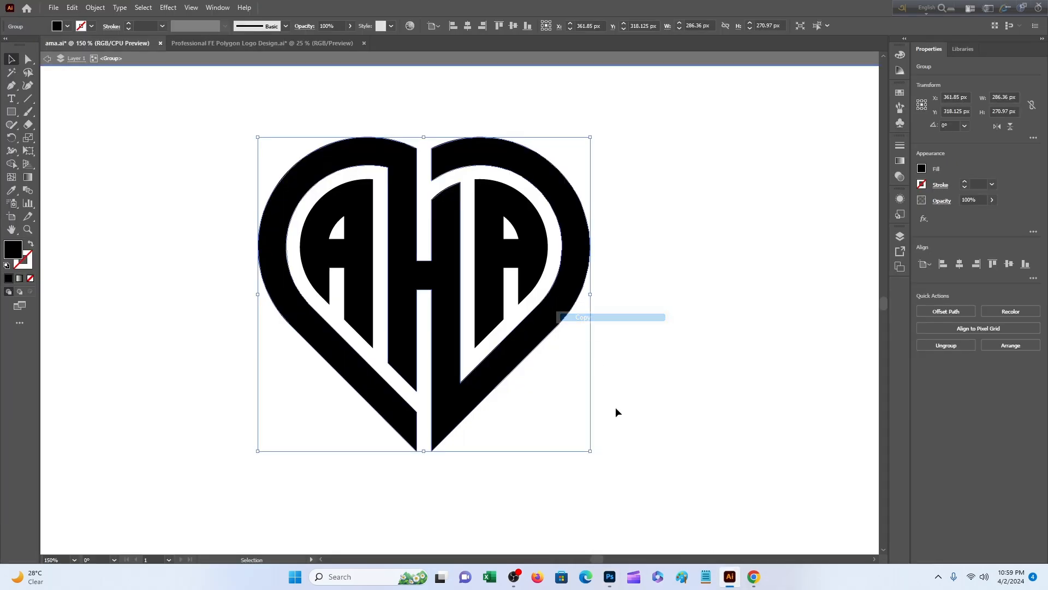
- Switch to Photoshop and paste the AHA heart logo as a smart object into the emptied logo document
{"action": "left_click", "coordinate": [609, 577]}
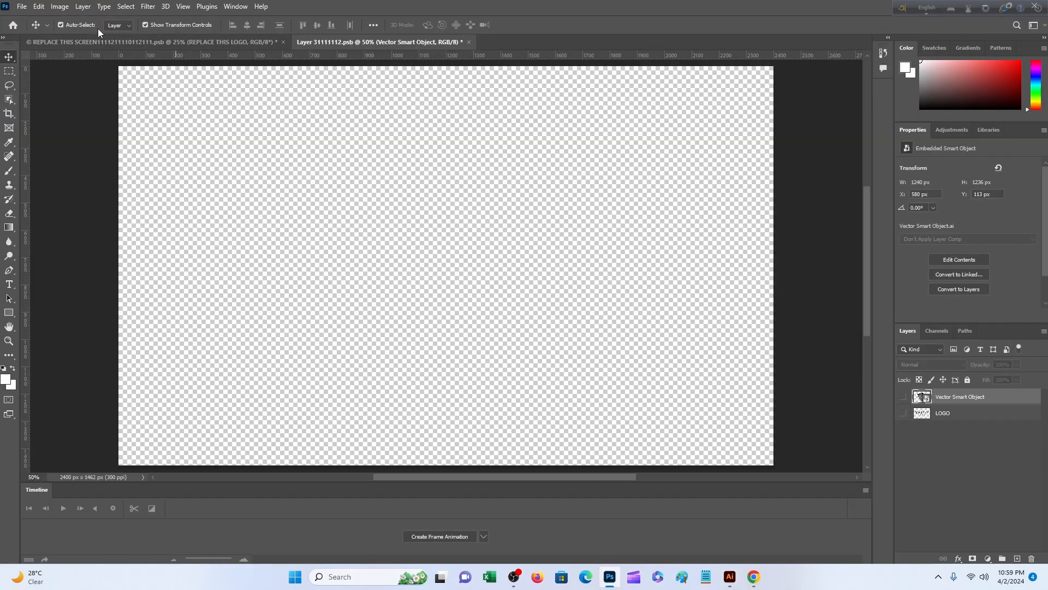
{"action": "scroll", "coordinate": [166, 80], "scroll_direction": "up", "scroll_amount": 1}
{"action": "left_click", "coordinate": [37, 7]}
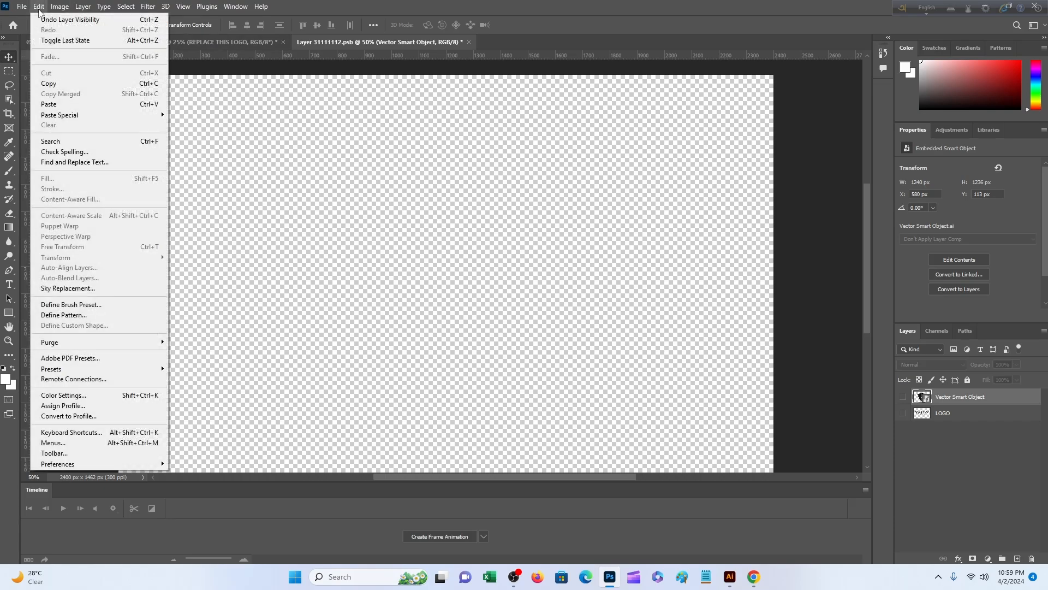
{"action": "left_click", "coordinate": [64, 106]}
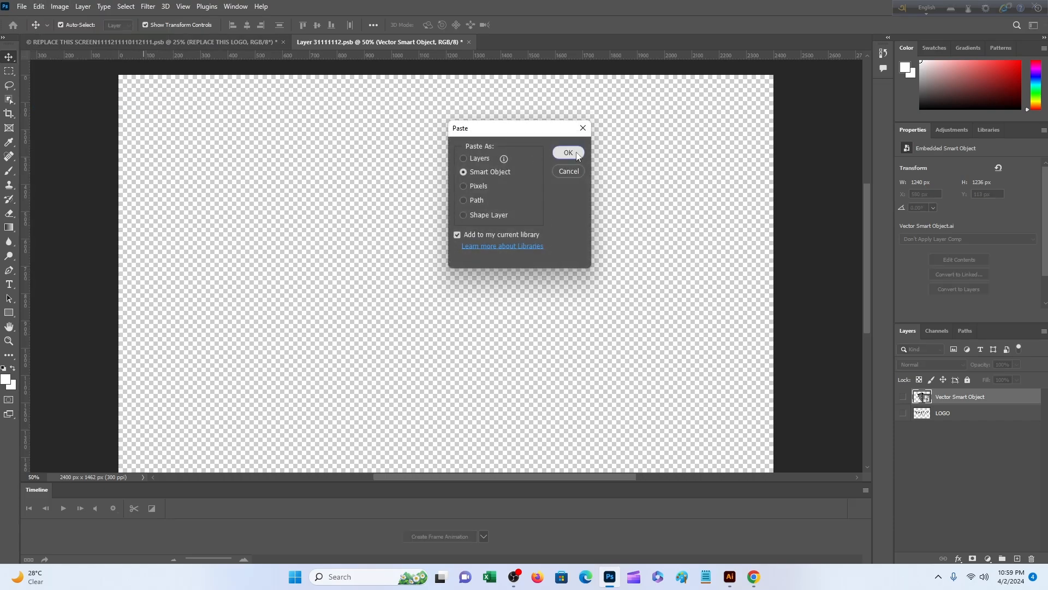
{"action": "left_click", "coordinate": [569, 153]}
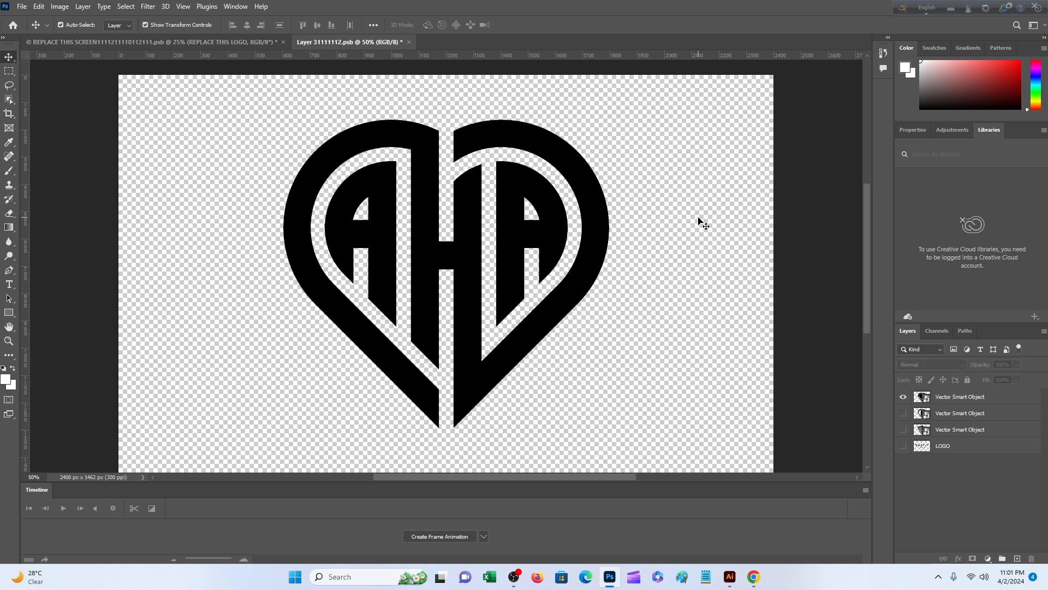
- Save the edited logo document, return to the mockup file to show the updated 3D heart logo, and clear the layer selection
{"action": "key", "text": "ctrl+s"}
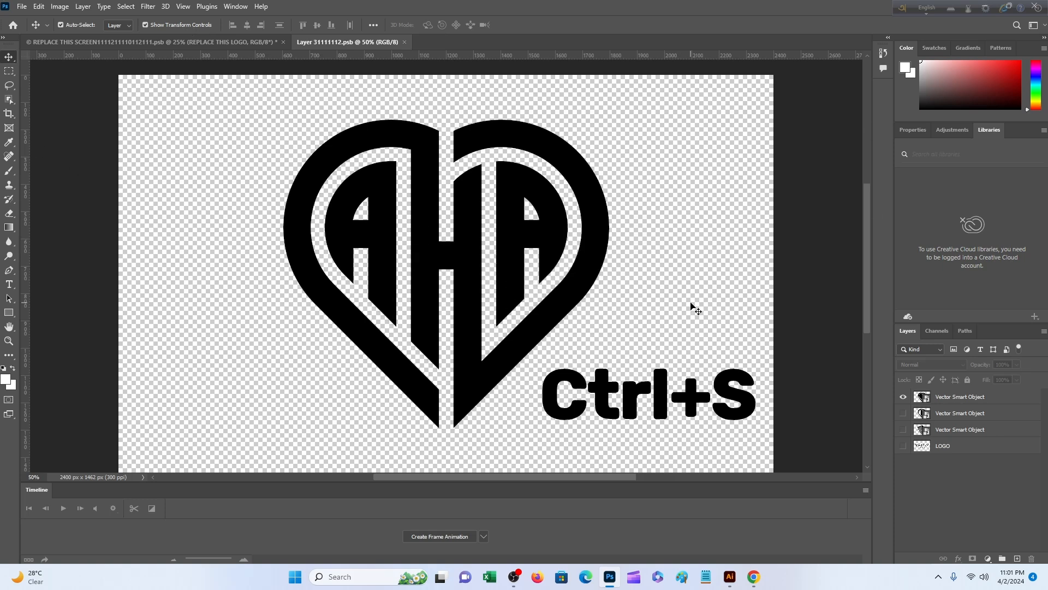
{"action": "left_click", "coordinate": [257, 44]}
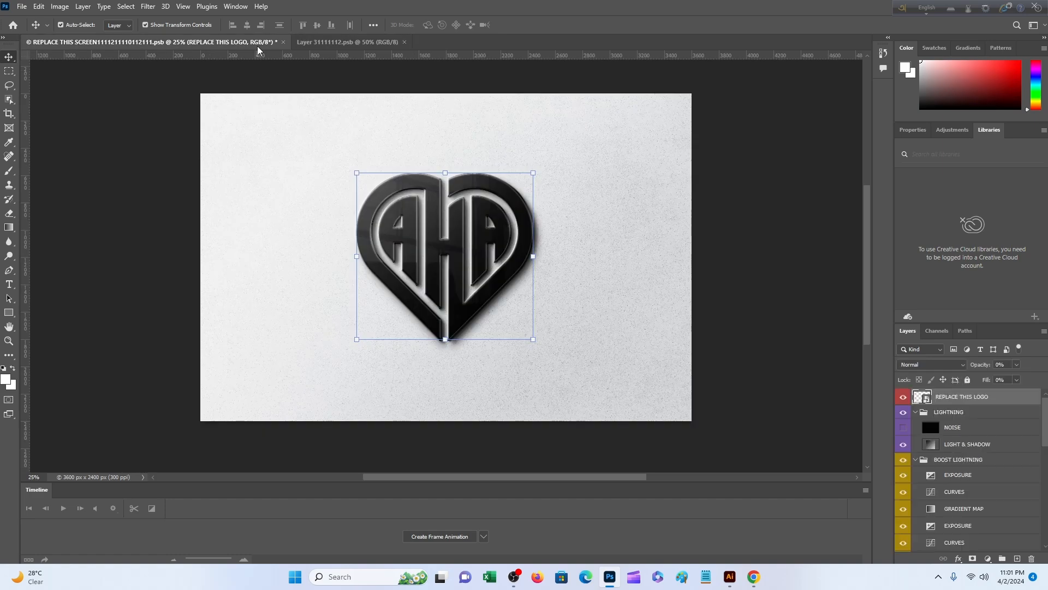
{"action": "left_click", "coordinate": [729, 235]}
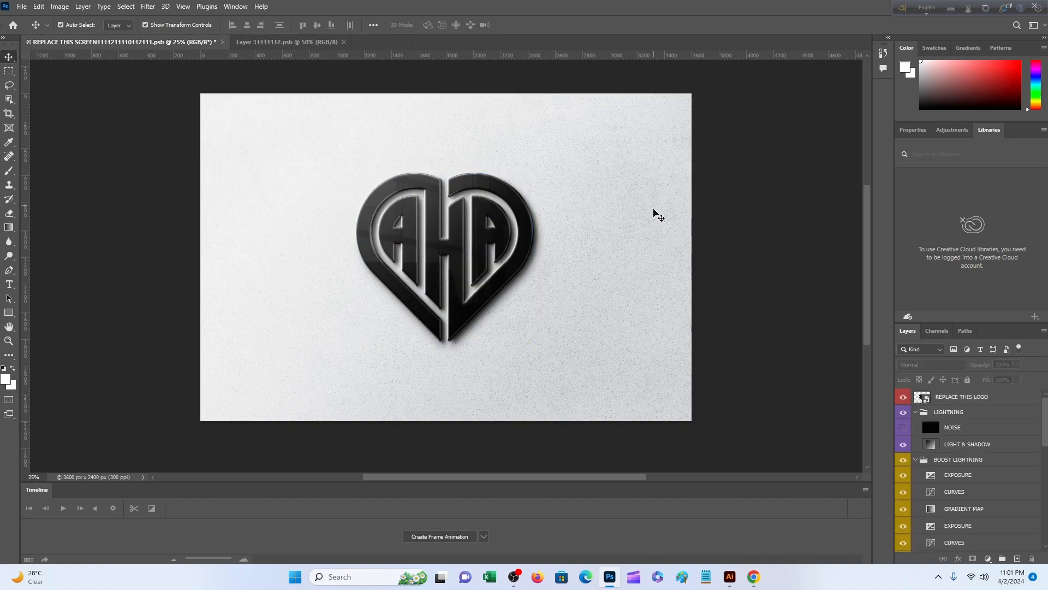